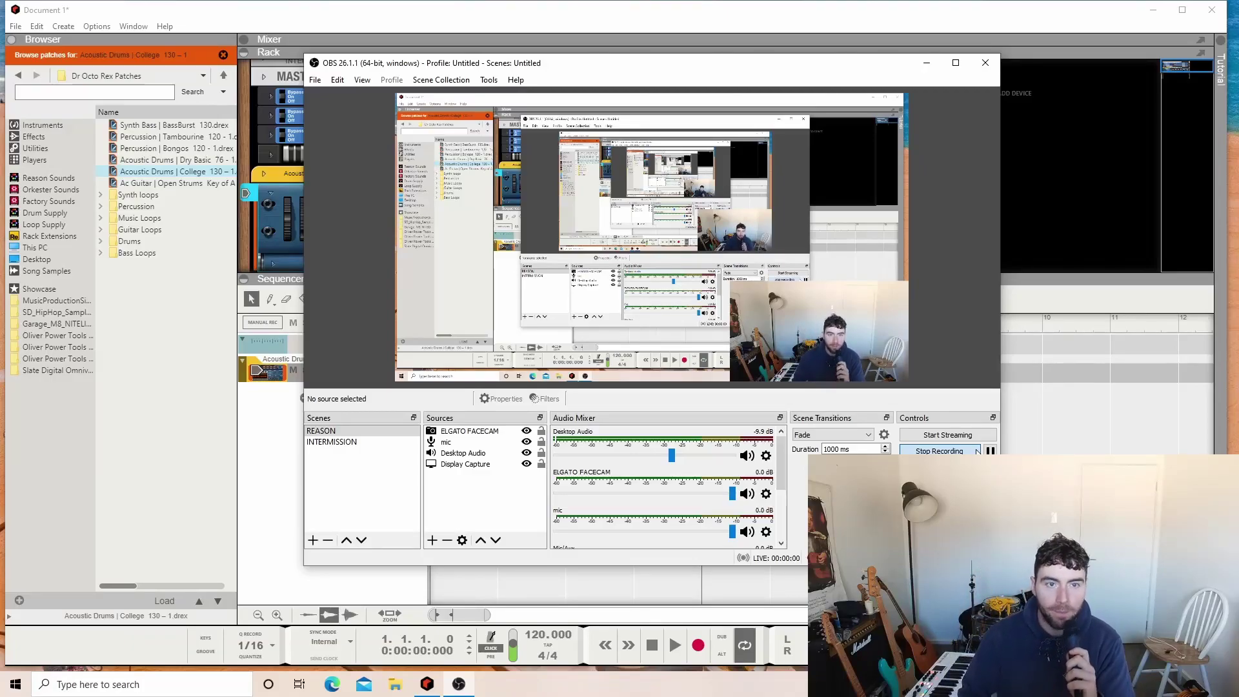
# Step: Leave OBS Studio and open a new Microsoft Edge window on the New tab page
pyautogui.click(332, 684)
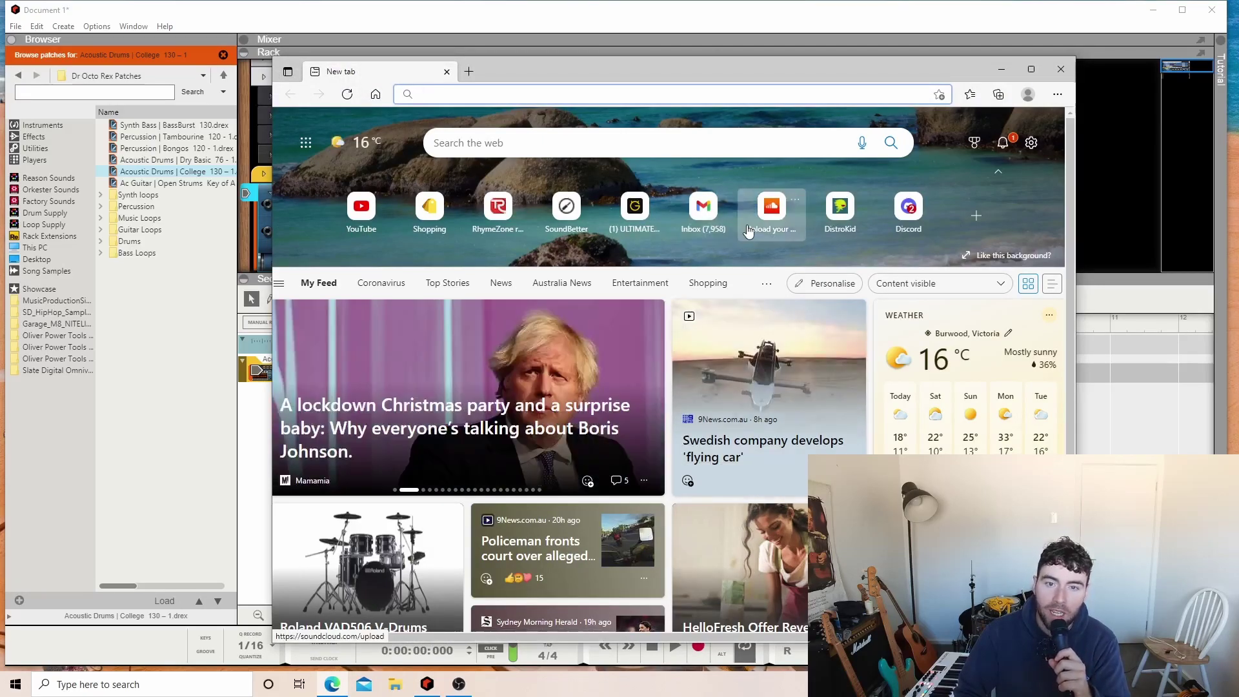
# Step: Search Bing for 'reason studios' and open the Reason Studios site from the results
pyautogui.click(593, 96)
pyautogui.write('r')
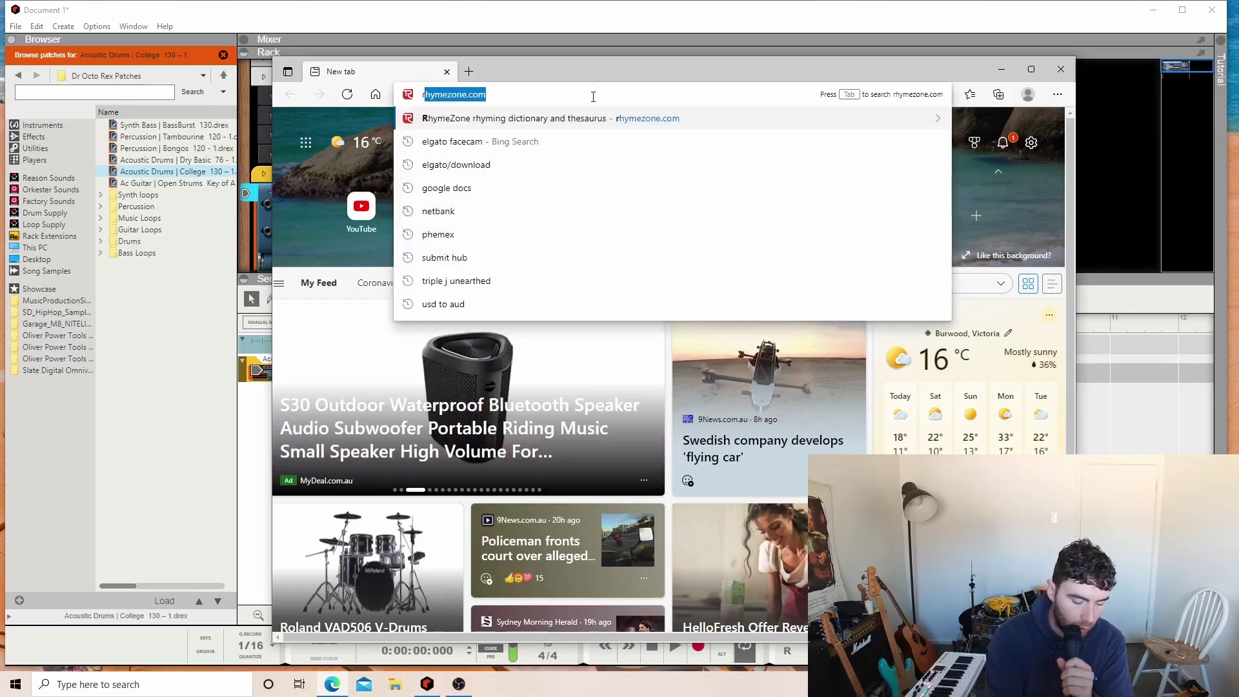
pyautogui.write('easons')
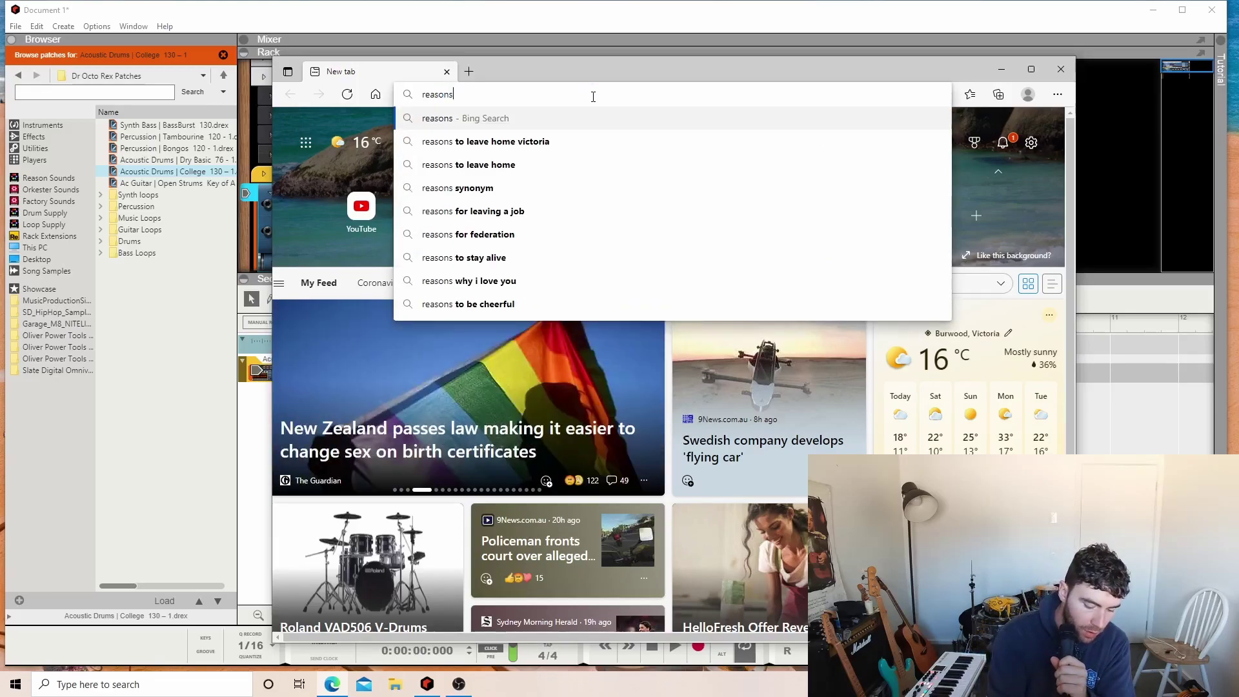
pyautogui.write('tudio')
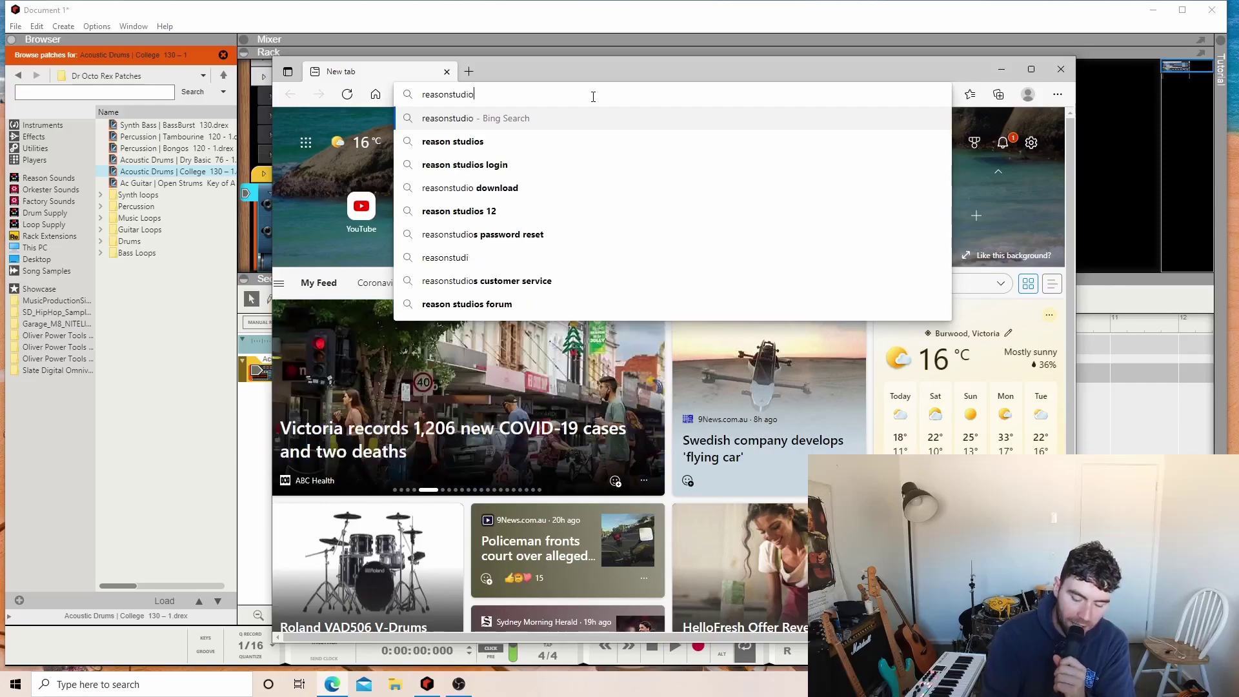
pyautogui.click(475, 142)
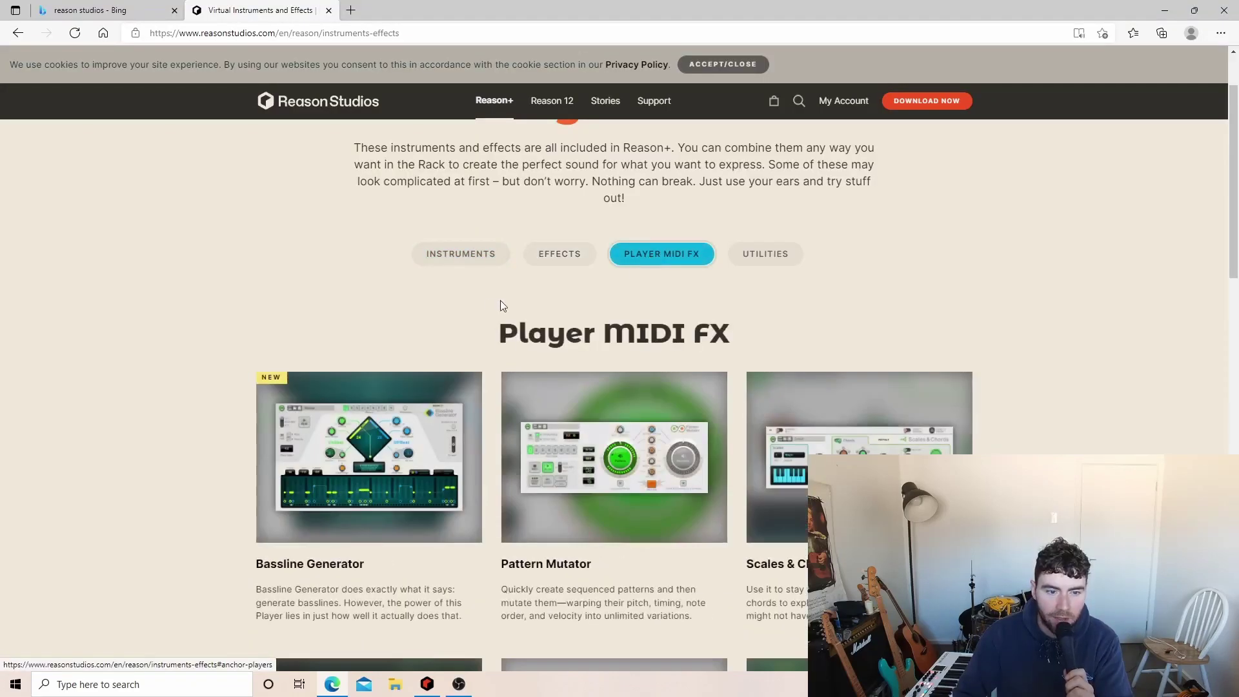
# Step: Open the Bassline Generator product page, back out of the Reason+ signup, and go to BUY NOW
pyautogui.scroll(-3, 490, 306)
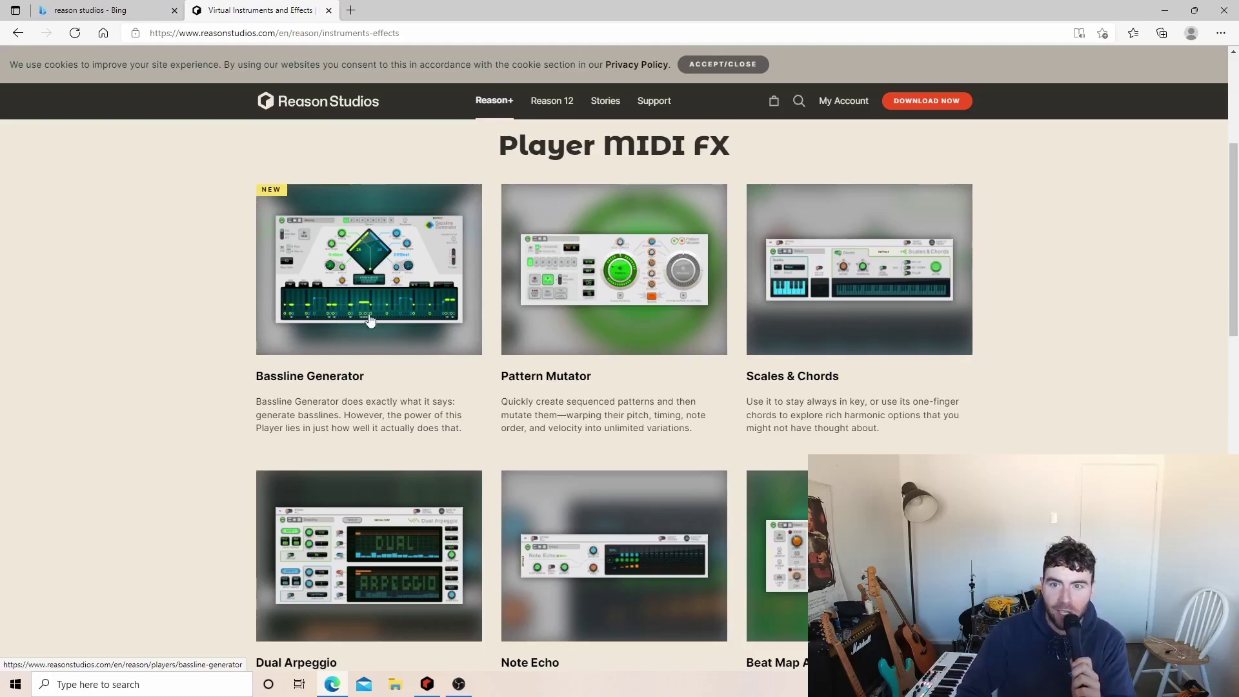
pyautogui.click(405, 270)
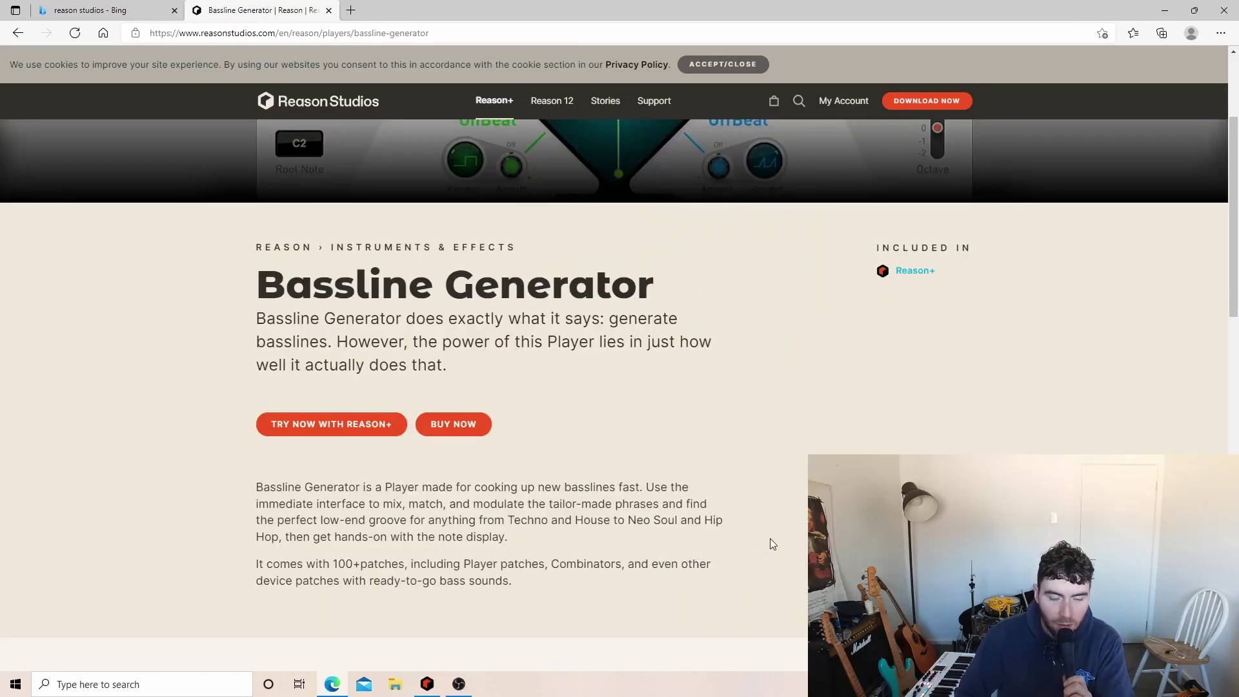
pyautogui.scroll(1, 777, 539)
pyautogui.click(332, 520)
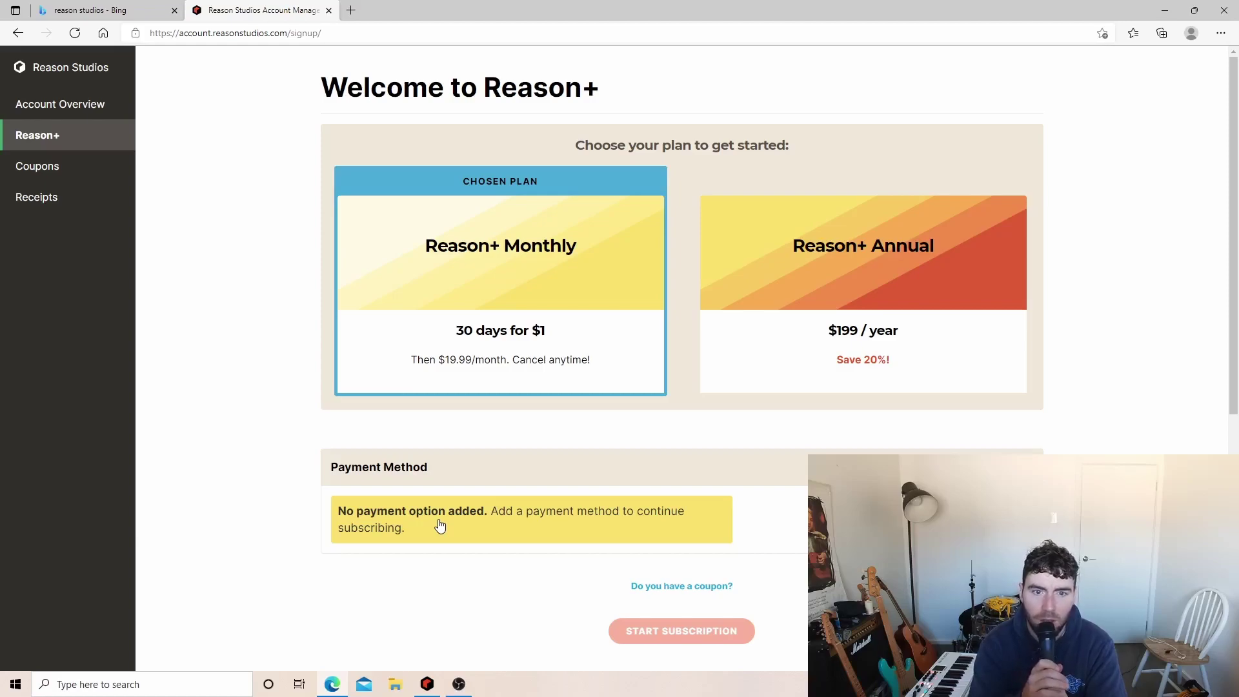
pyautogui.hotkey('alt', 'Left')
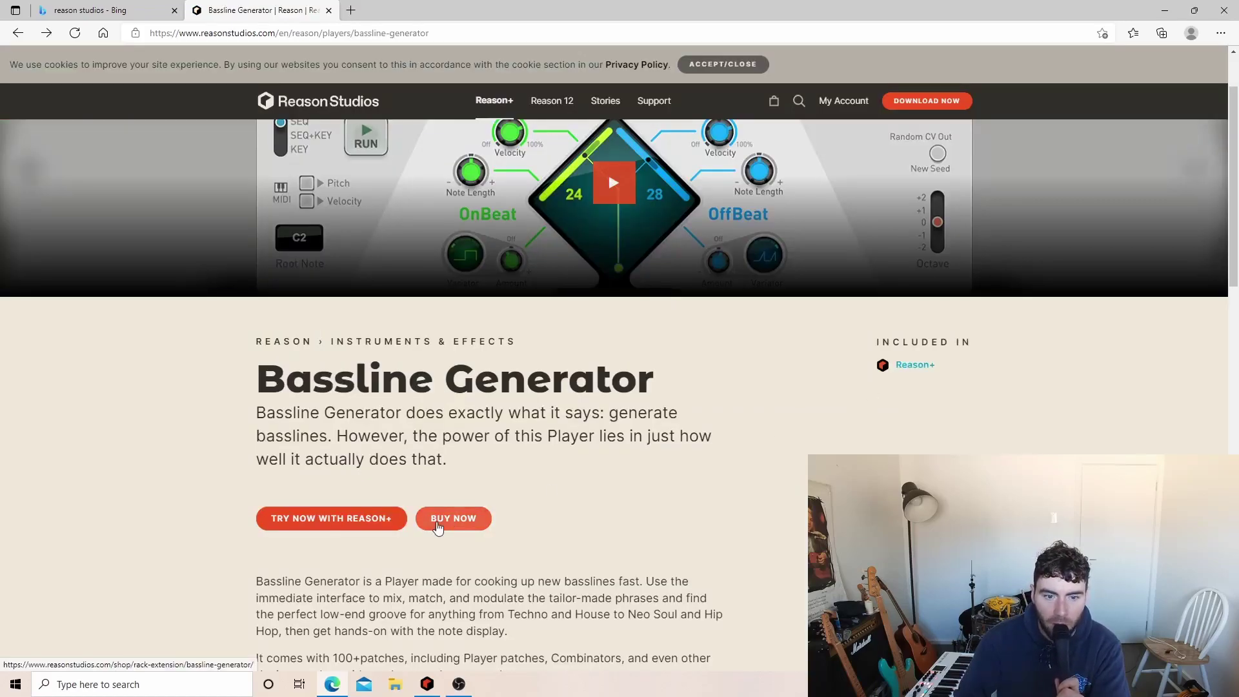
pyautogui.click(437, 528)
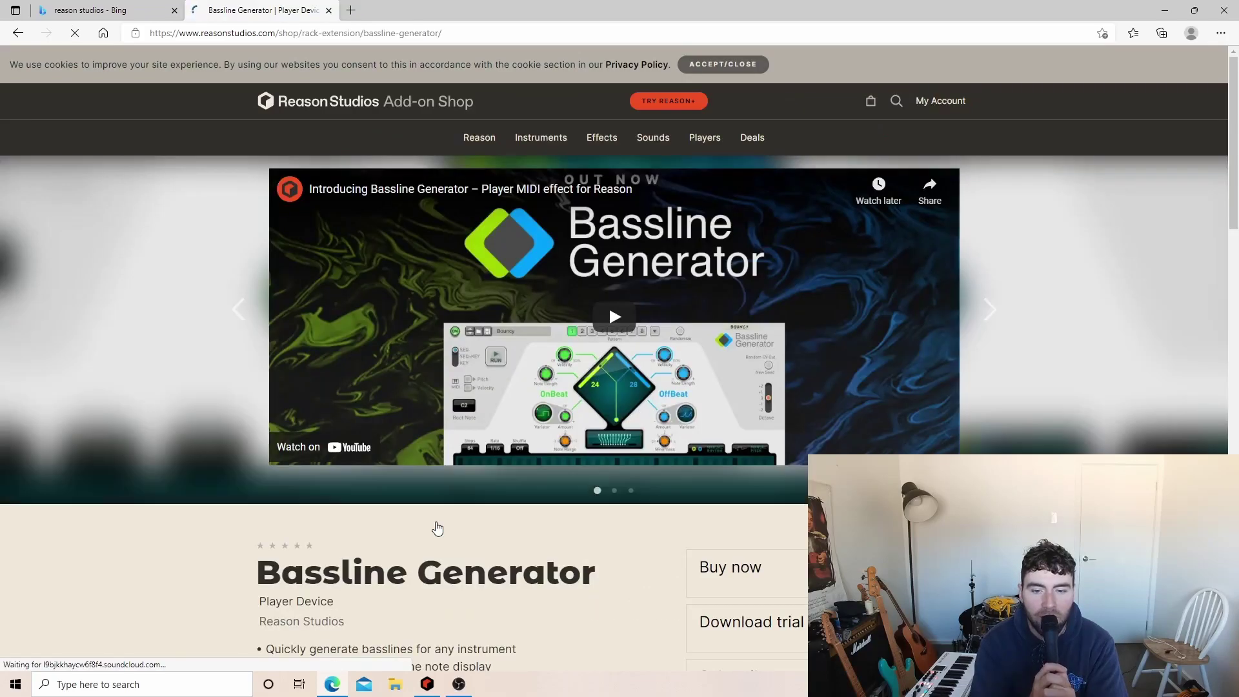
pyautogui.scroll(-5, 424, 529)
pyautogui.scroll(5, 423, 529)
# Step: Add the free Bassline Generator 1.0.1 trial to the cart and download it as a Rack Extension
pyautogui.click(804, 623)
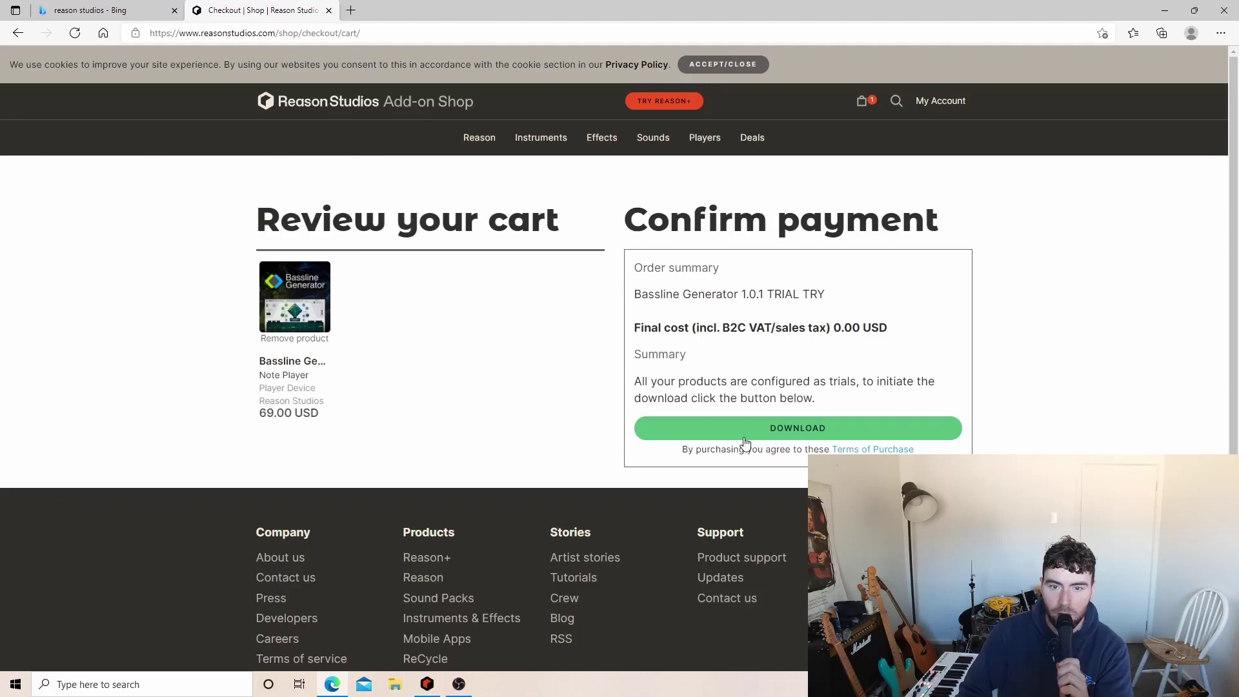
pyautogui.click(746, 437)
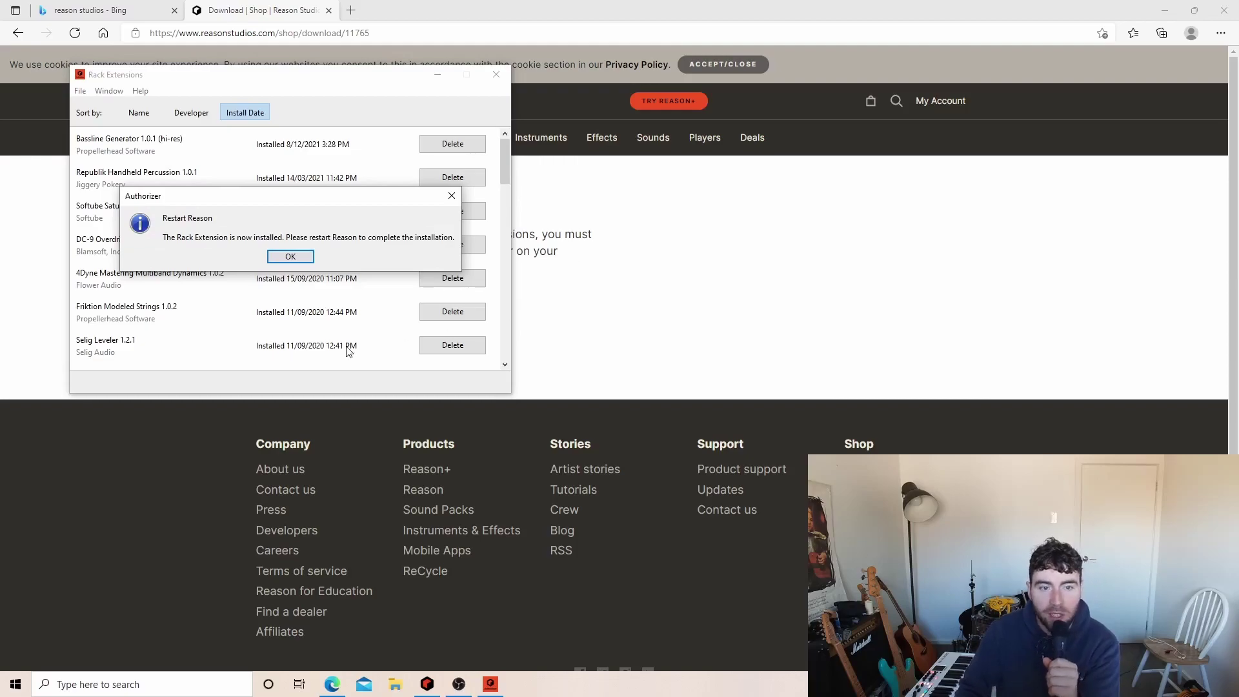
# Step: Accept the Authorizer's restart notice so Reason relaunches with an empty Document 1
pyautogui.click(290, 256)
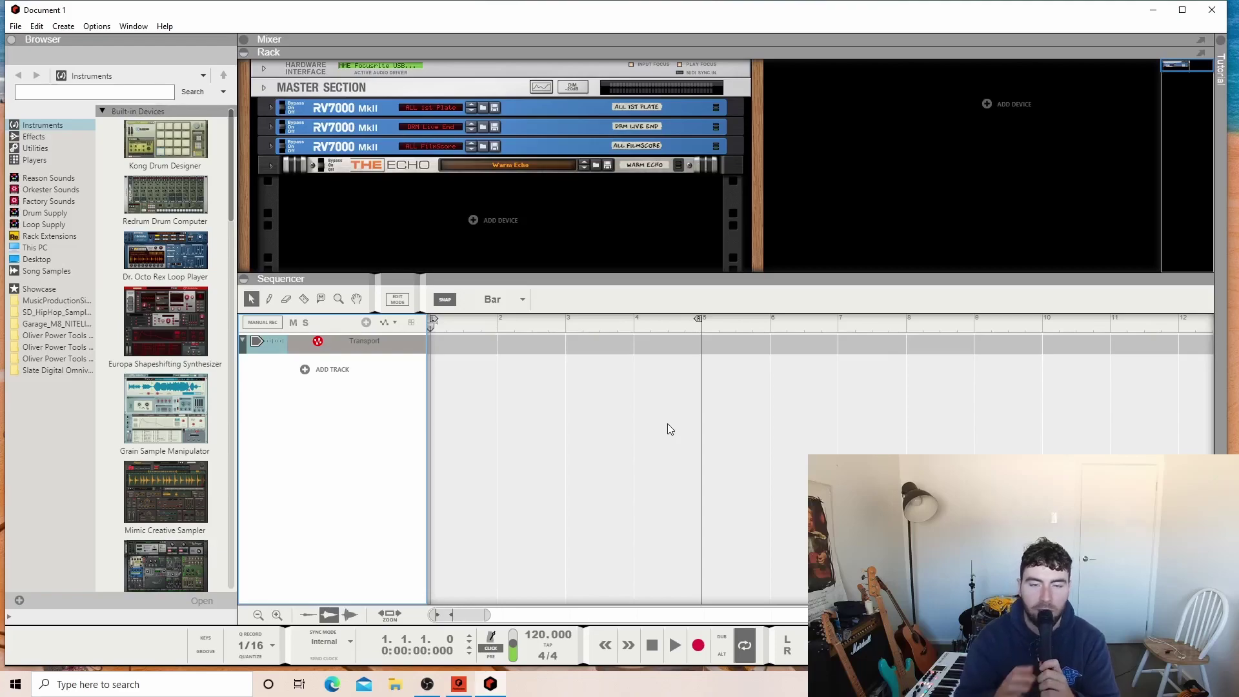
# Step: Maximize Reason, rebalance the rack/sequencer split, and list the player devices
pyautogui.click(1182, 10)
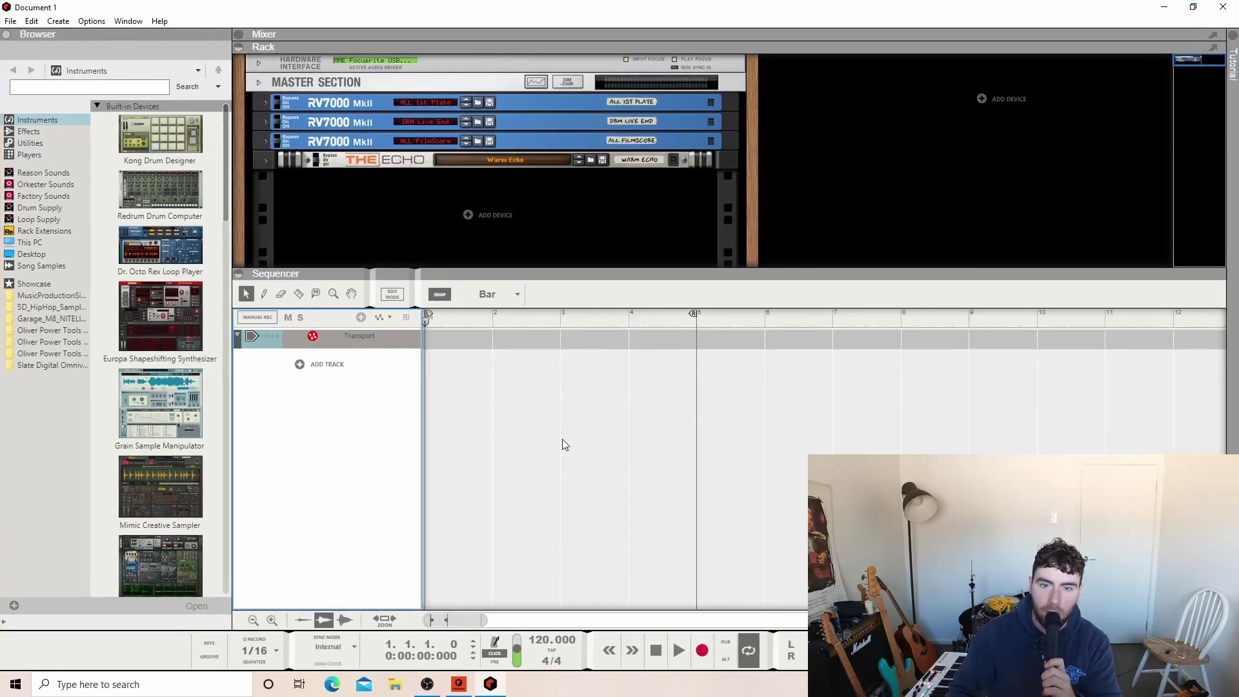
pyautogui.moveTo(644, 270); pyautogui.dragTo(643, 183)
pyautogui.click(29, 155)
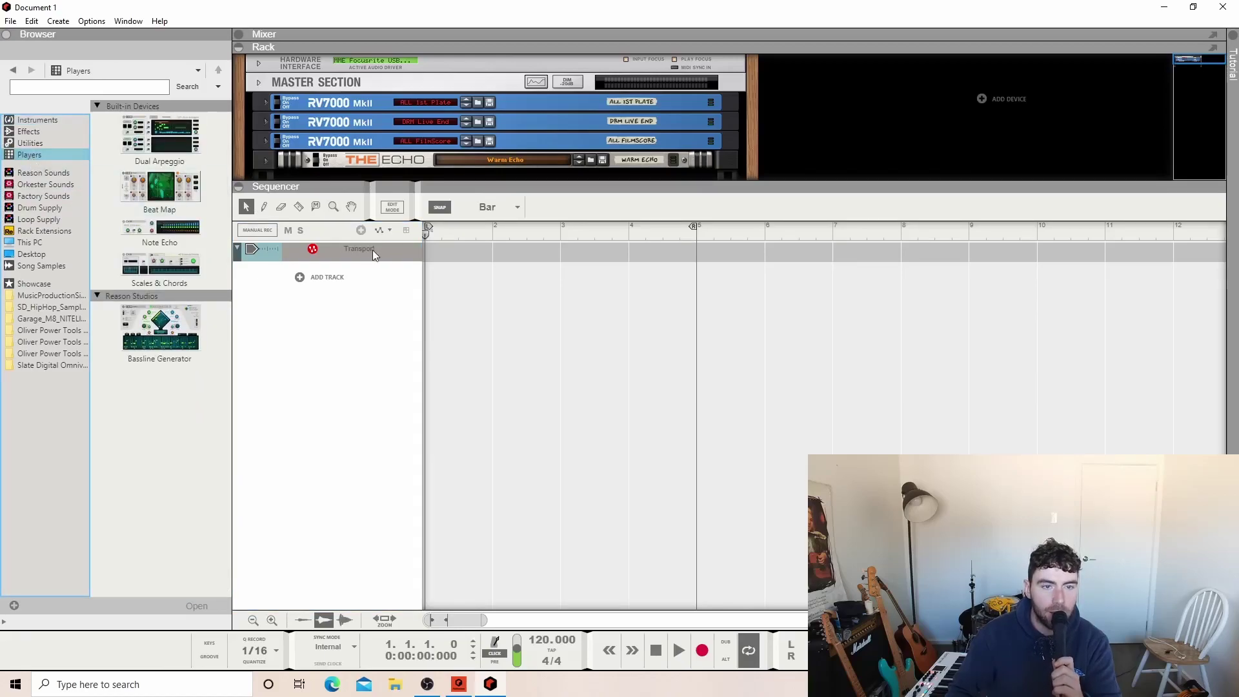
pyautogui.moveTo(397, 184); pyautogui.dragTo(387, 299)
# Step: Add Reason Electric Bass to the rack and select the Disco Time Bassline Generator patch
pyautogui.click(37, 120)
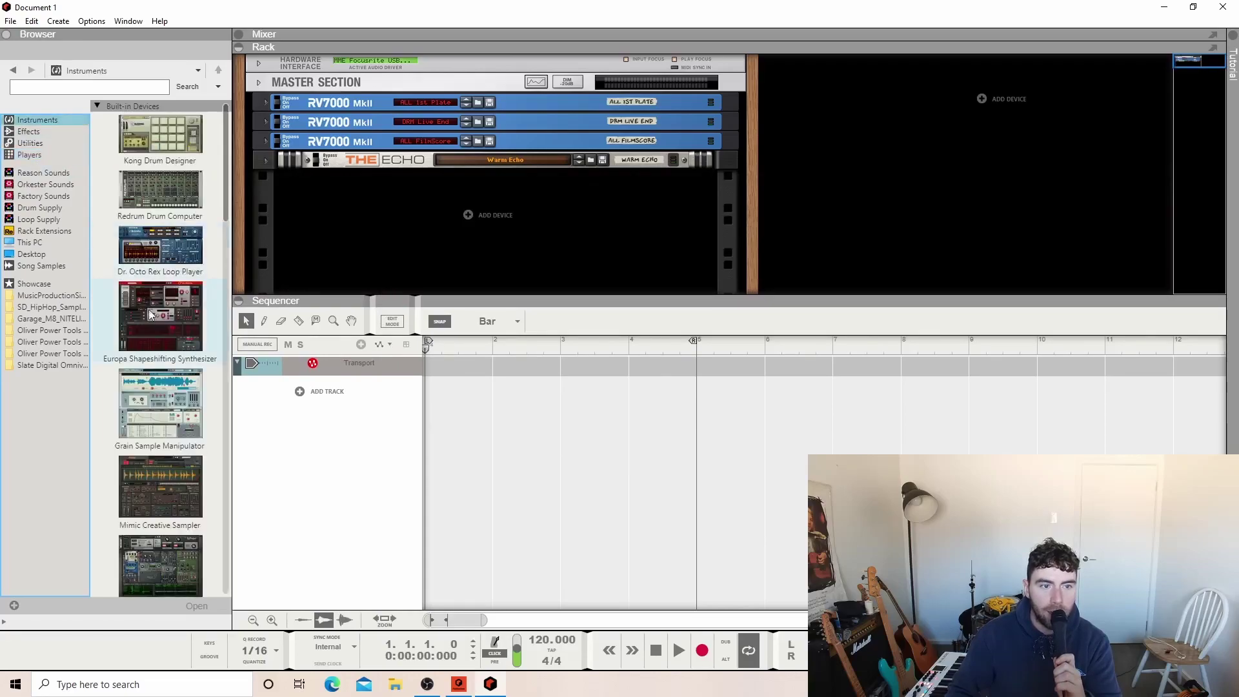
pyautogui.scroll(-6, 162, 374)
pyautogui.click(160, 400)
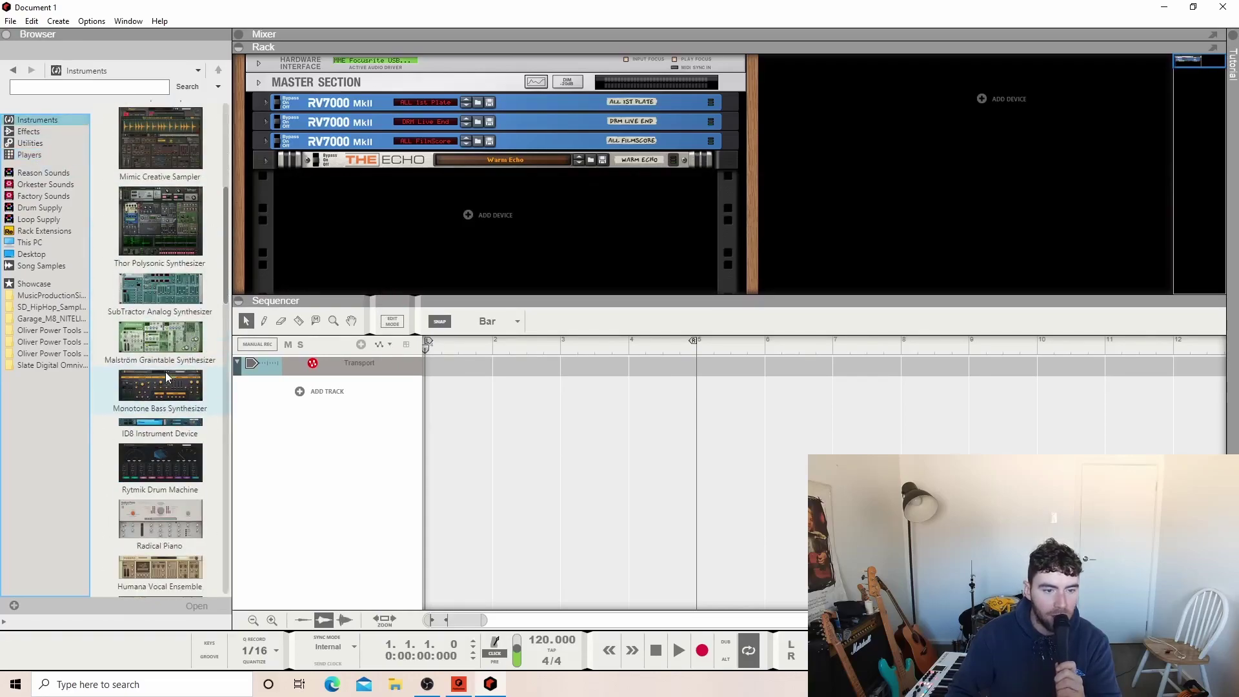
pyautogui.moveTo(161, 400); pyautogui.dragTo(434, 222)
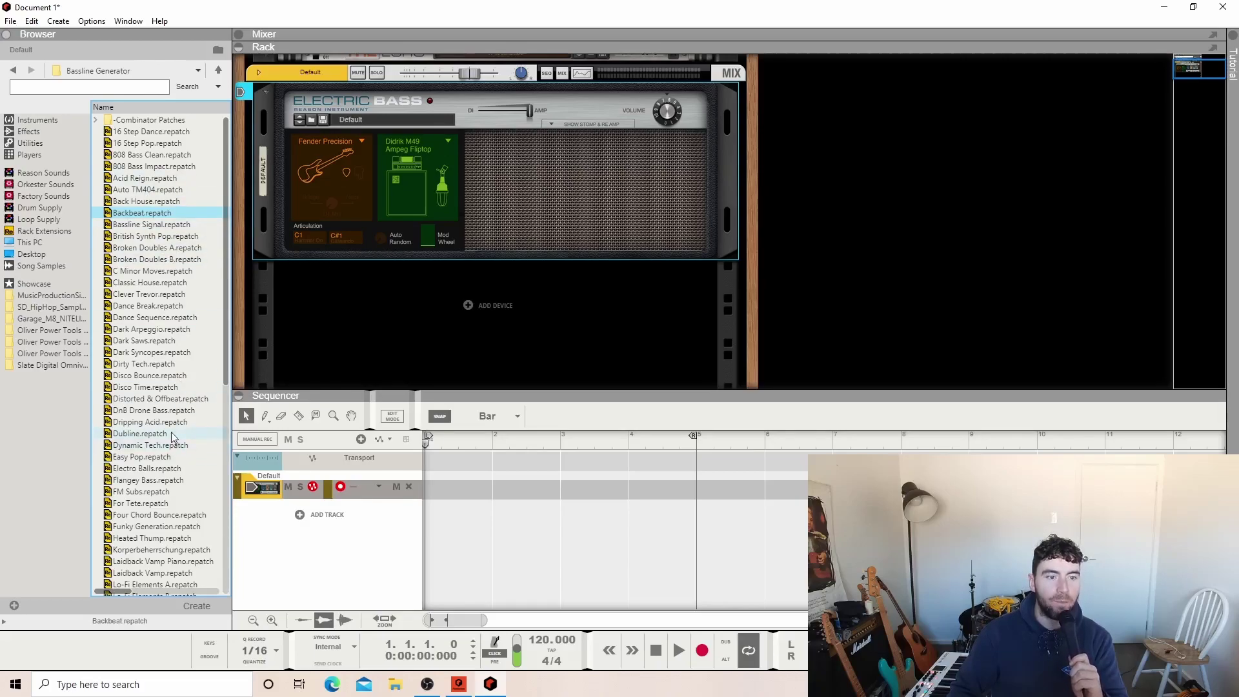
pyautogui.click(143, 388)
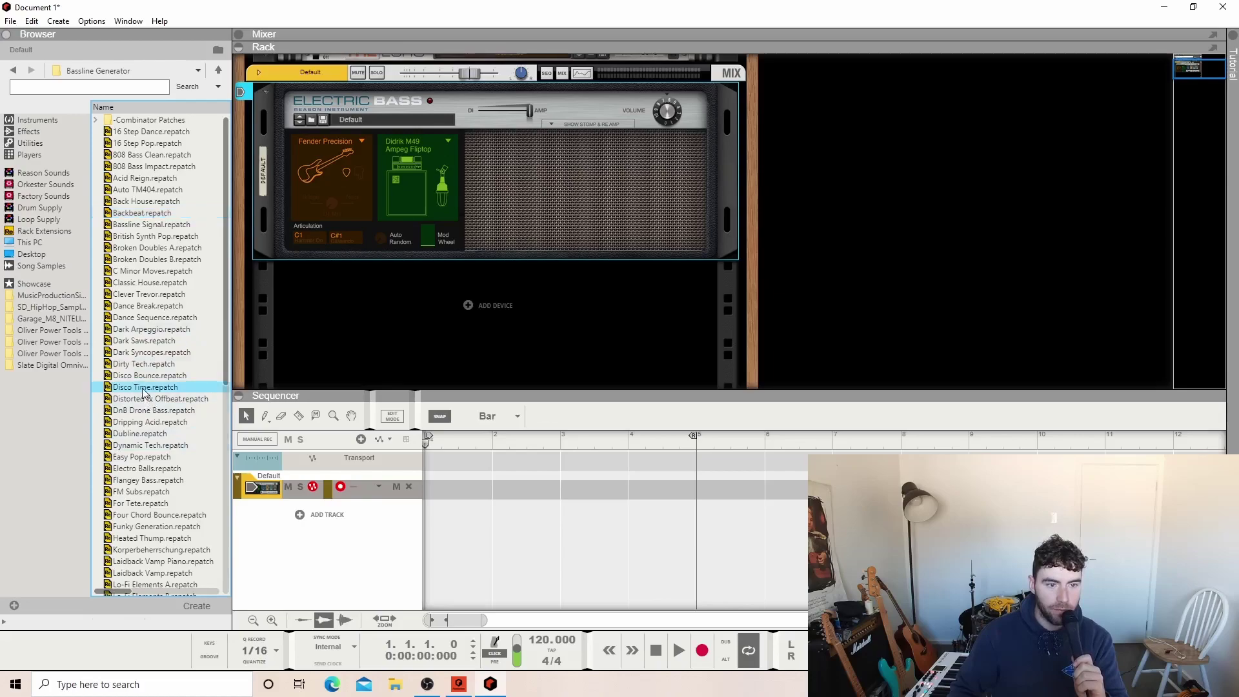
# Step: Load Disco Time into the rack, play its 32-step 1/16 bassline, then stop and rewind to bar 1
pyautogui.moveTo(144, 388); pyautogui.dragTo(435, 103)
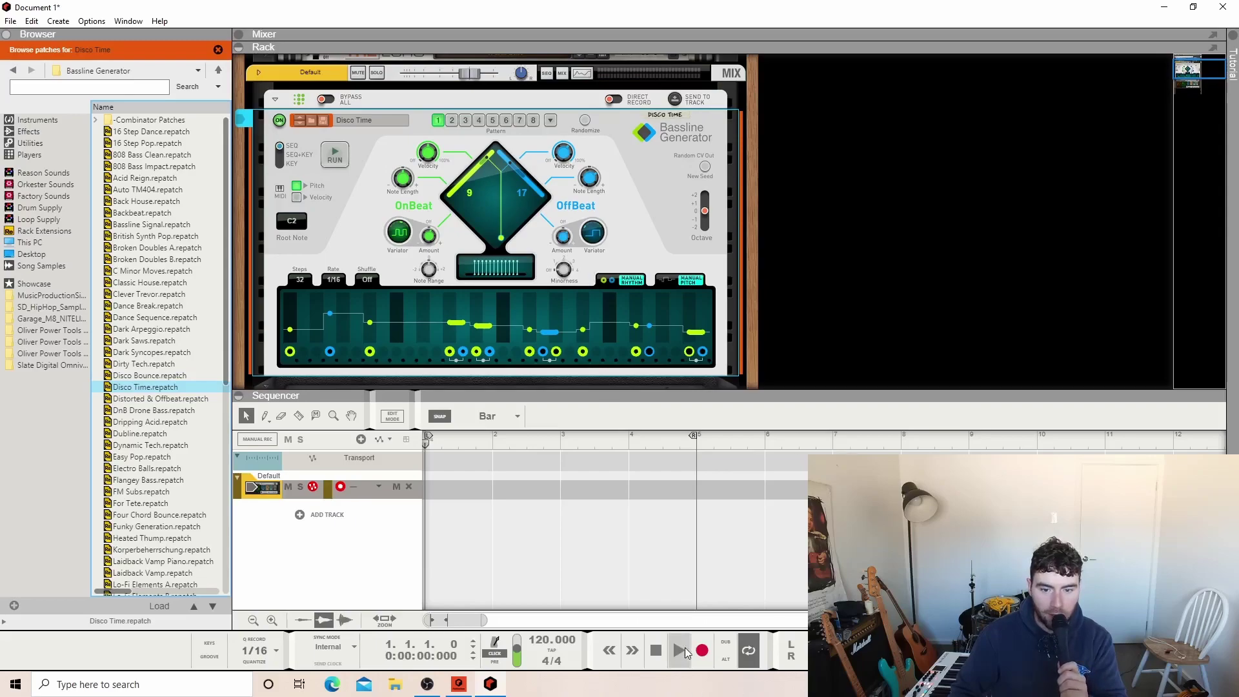
pyautogui.press('space')
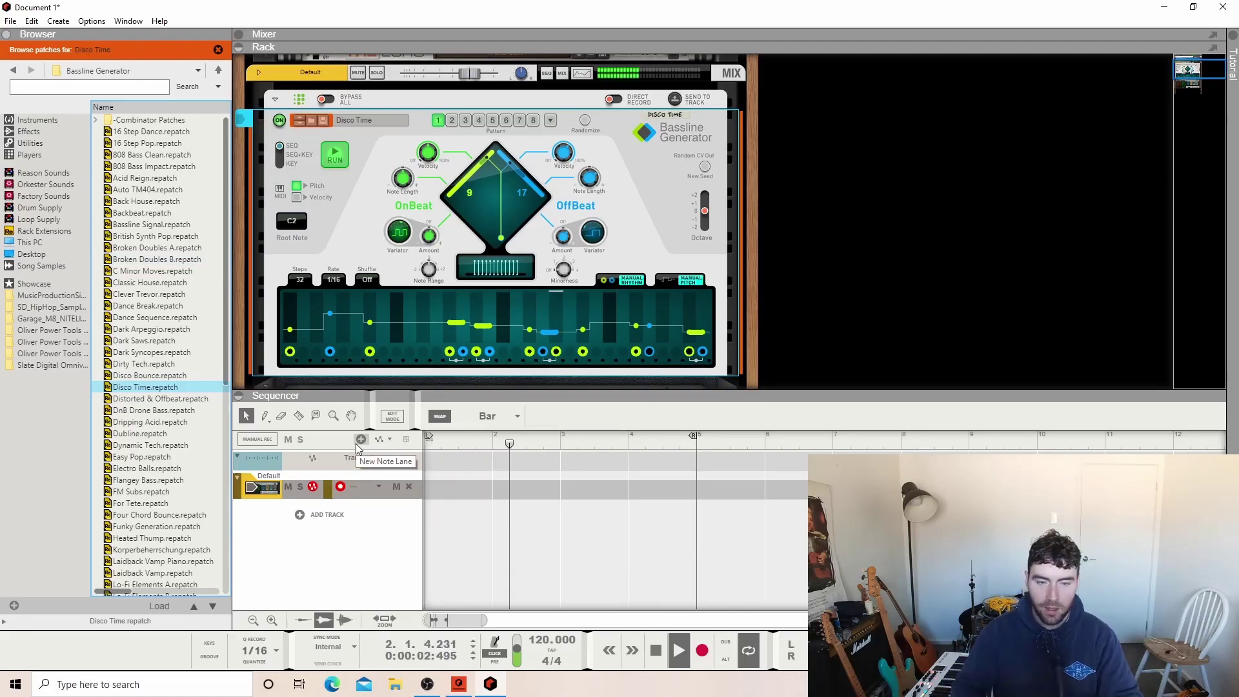
pyautogui.click(656, 650)
pyautogui.click(655, 650)
pyautogui.scroll(1, 459, 297)
pyautogui.scroll(-1, 459, 297)
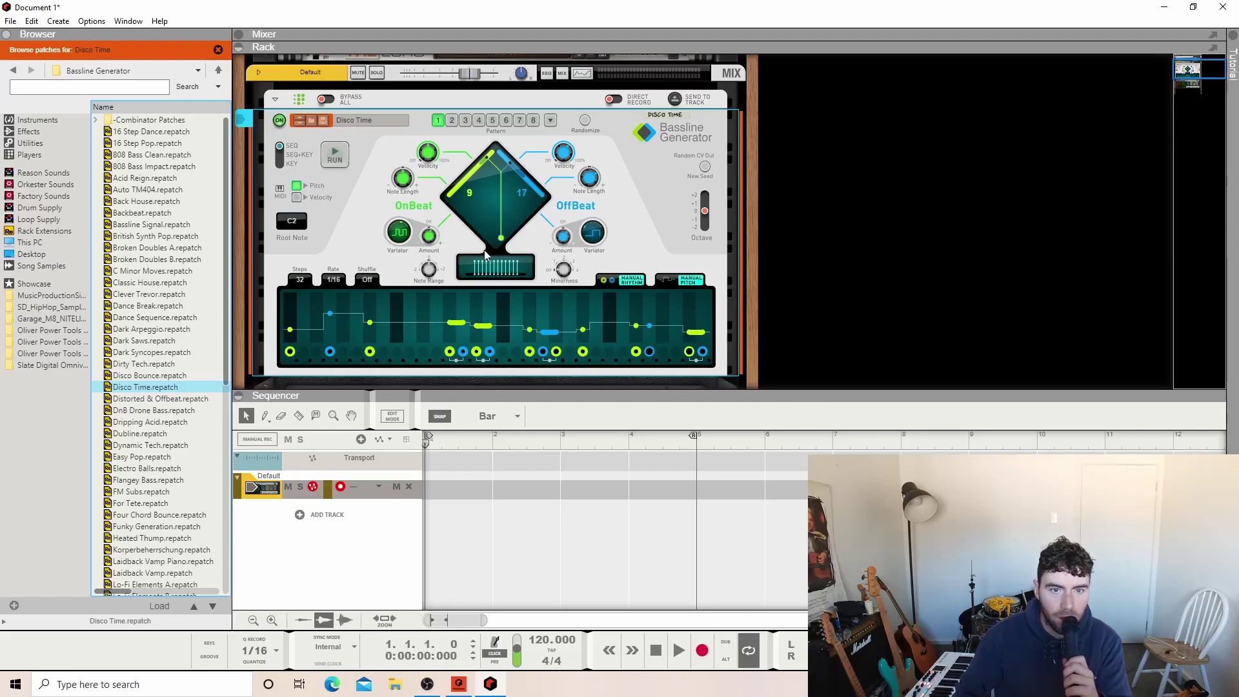
# Step: Tweak the OnBeat/OffBeat mix during playback and raise the Electric Bass volume to 6.3 dB
pyautogui.moveTo(501, 242); pyautogui.dragTo(479, 203)
pyautogui.press('space')
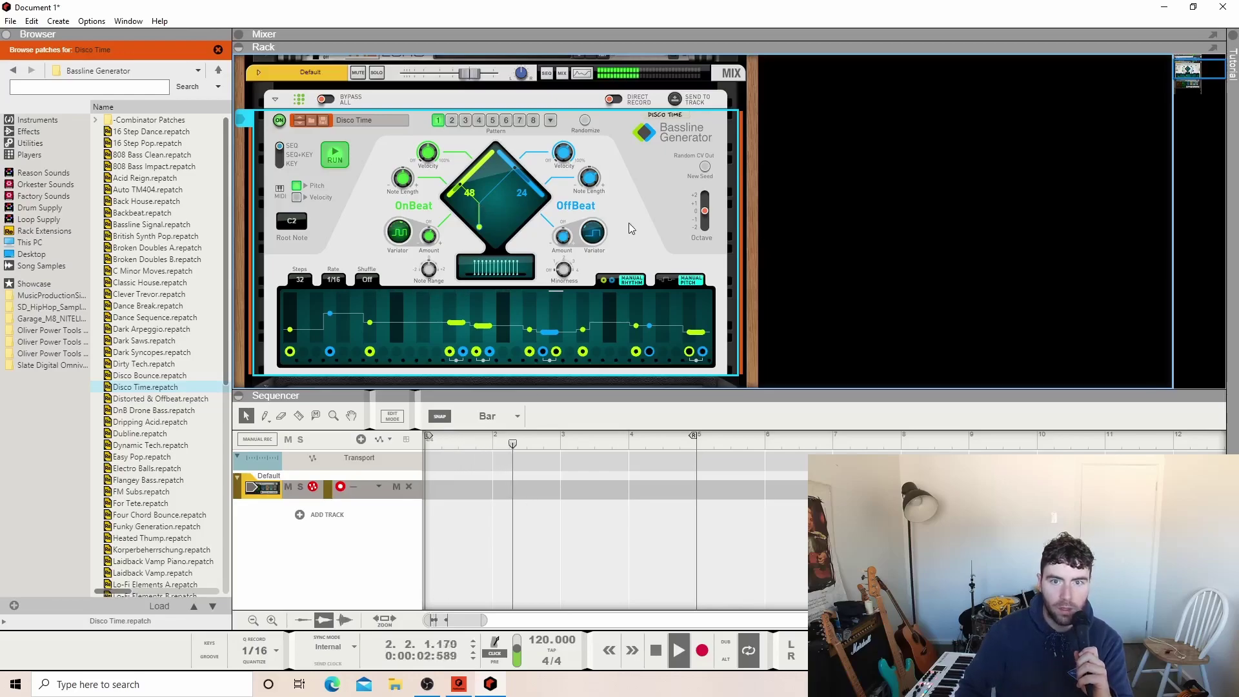
pyautogui.scroll(3, 629, 223)
pyautogui.scroll(-3, 629, 222)
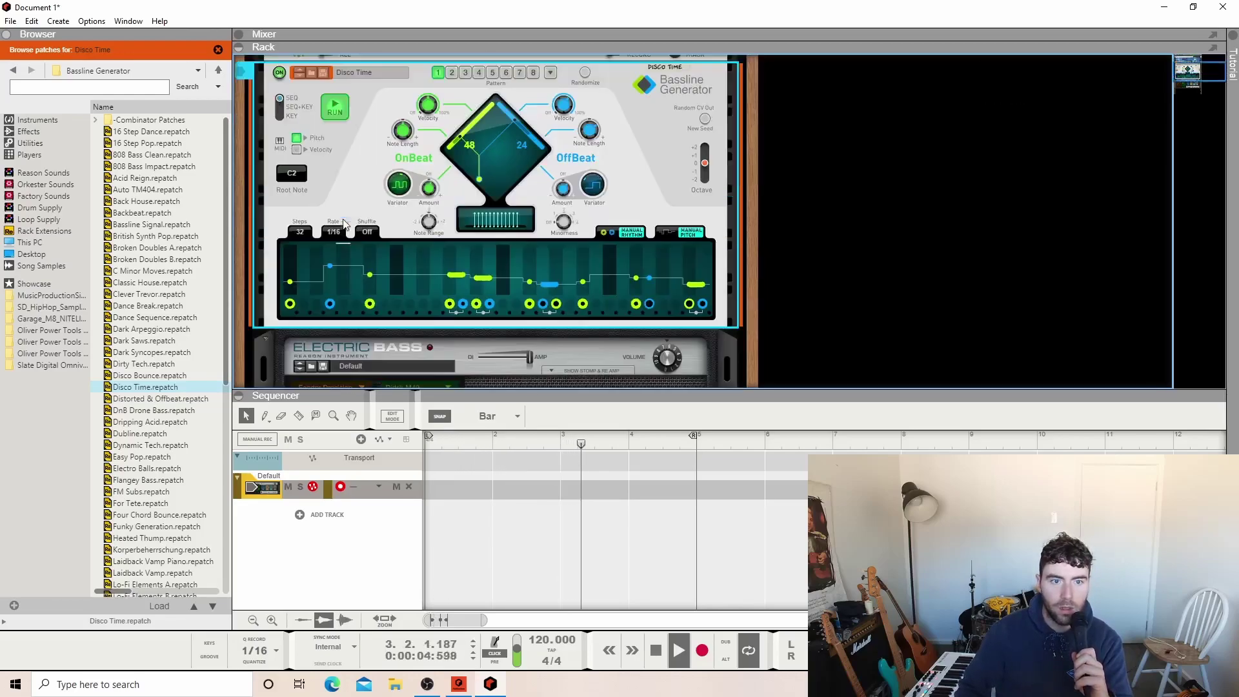
pyautogui.scroll(-1, 425, 284)
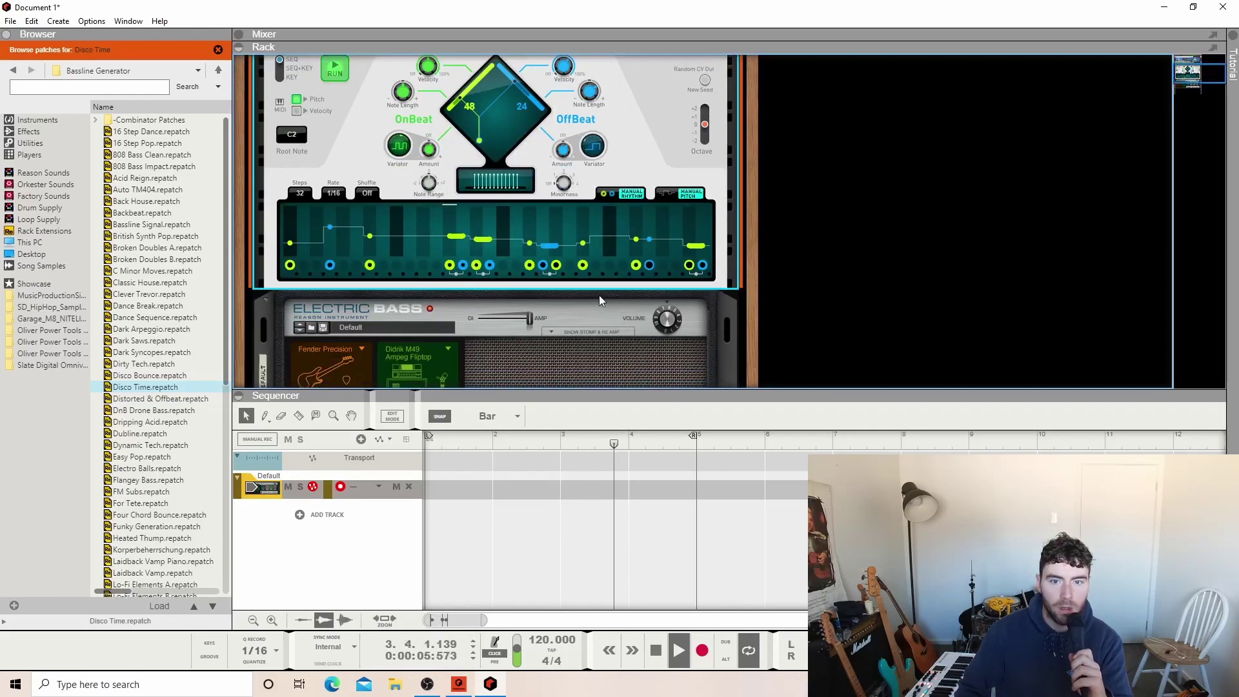
pyautogui.click(674, 316)
pyautogui.moveTo(673, 316); pyautogui.dragTo(678, 313)
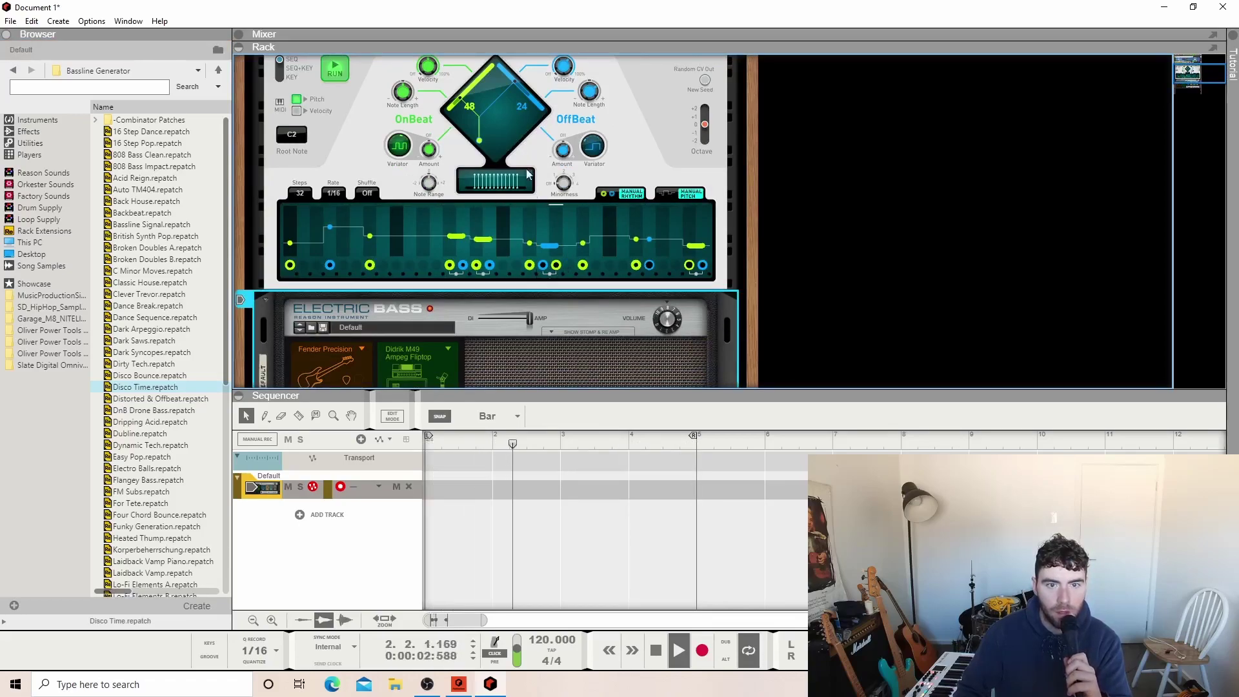
pyautogui.moveTo(480, 140); pyautogui.dragTo(513, 136)
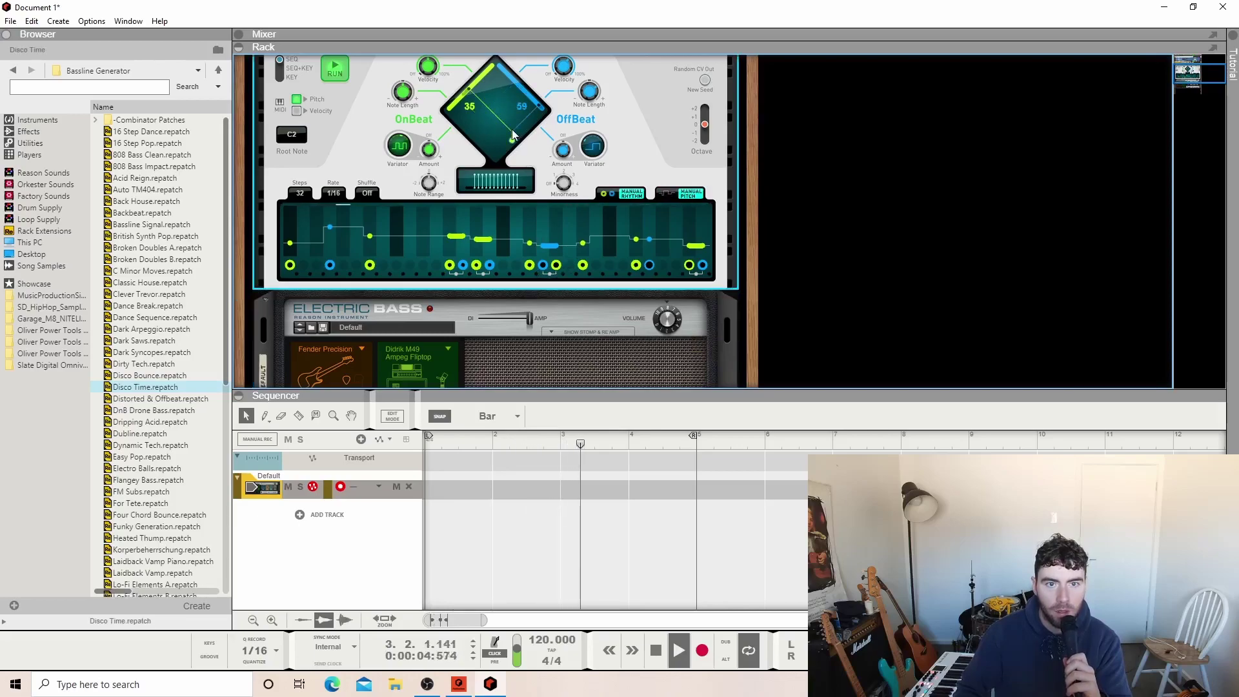
pyautogui.moveTo(513, 136); pyautogui.dragTo(509, 141)
pyautogui.click(656, 649)
pyautogui.click(656, 649)
# Step: Enlarge the rack, set OnBeat to 64 and OffBeat to 62, and audition the result
pyautogui.moveTo(617, 422); pyautogui.dragTo(553, 604)
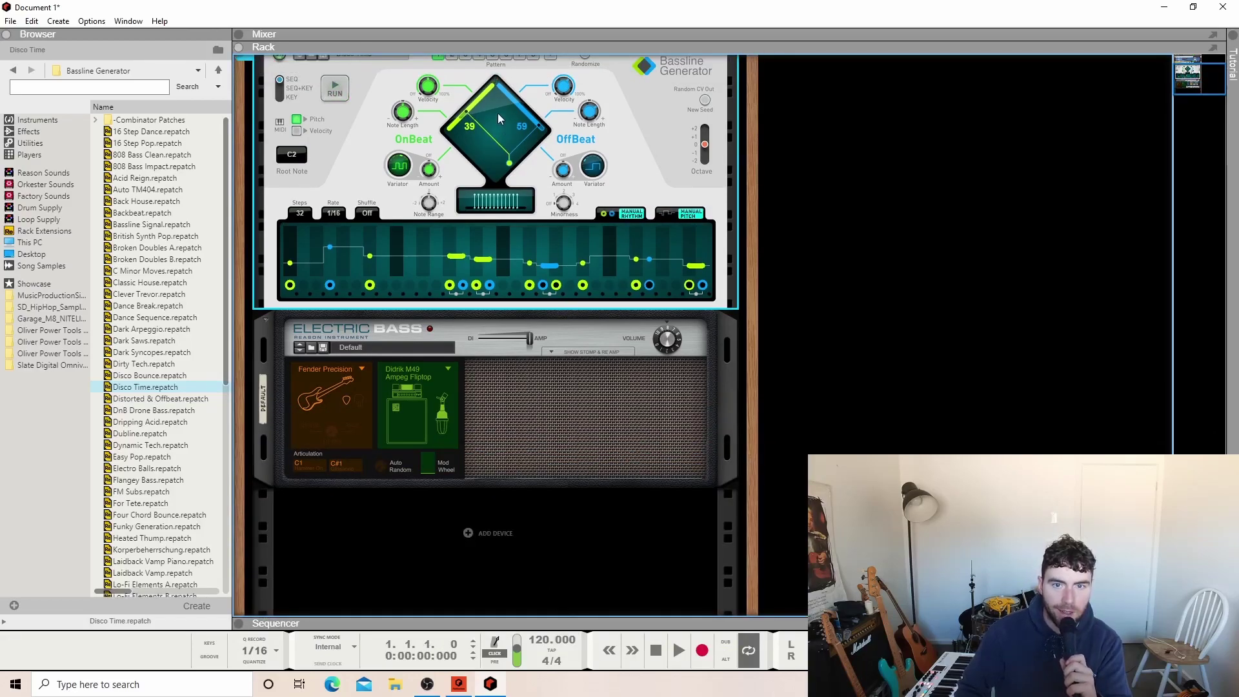
pyautogui.scroll(2, 518, 188)
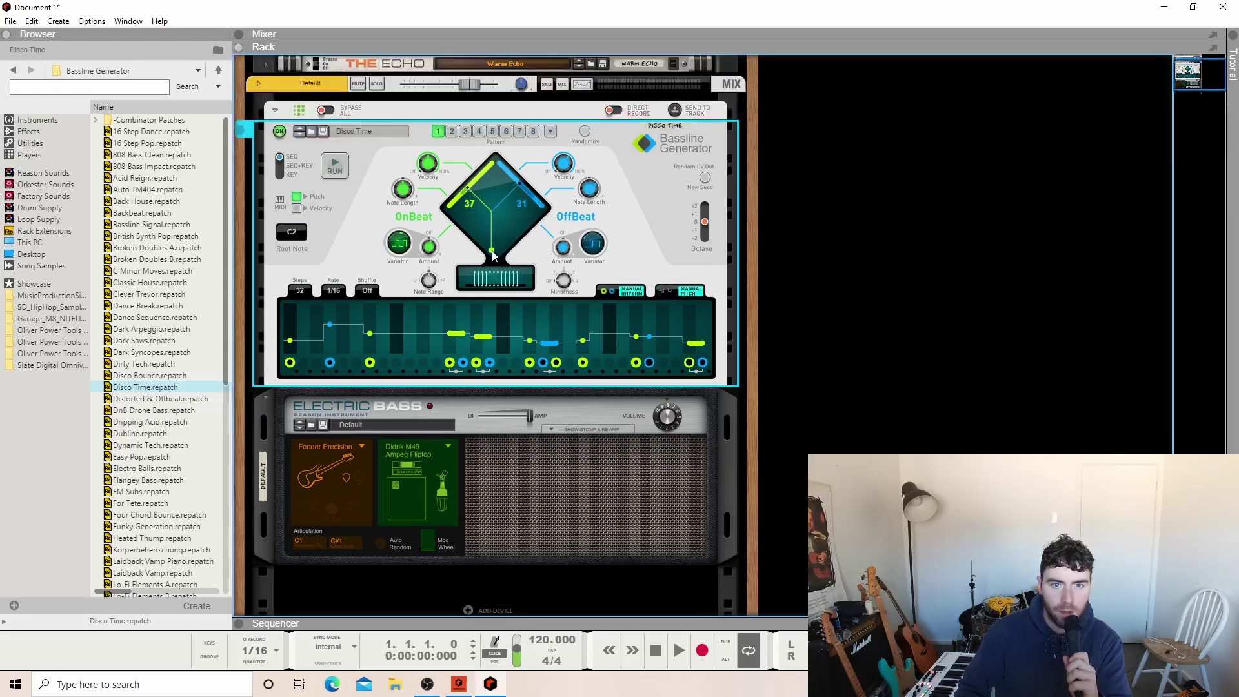
pyautogui.moveTo(495, 255); pyautogui.dragTo(495, 253)
pyautogui.click(675, 648)
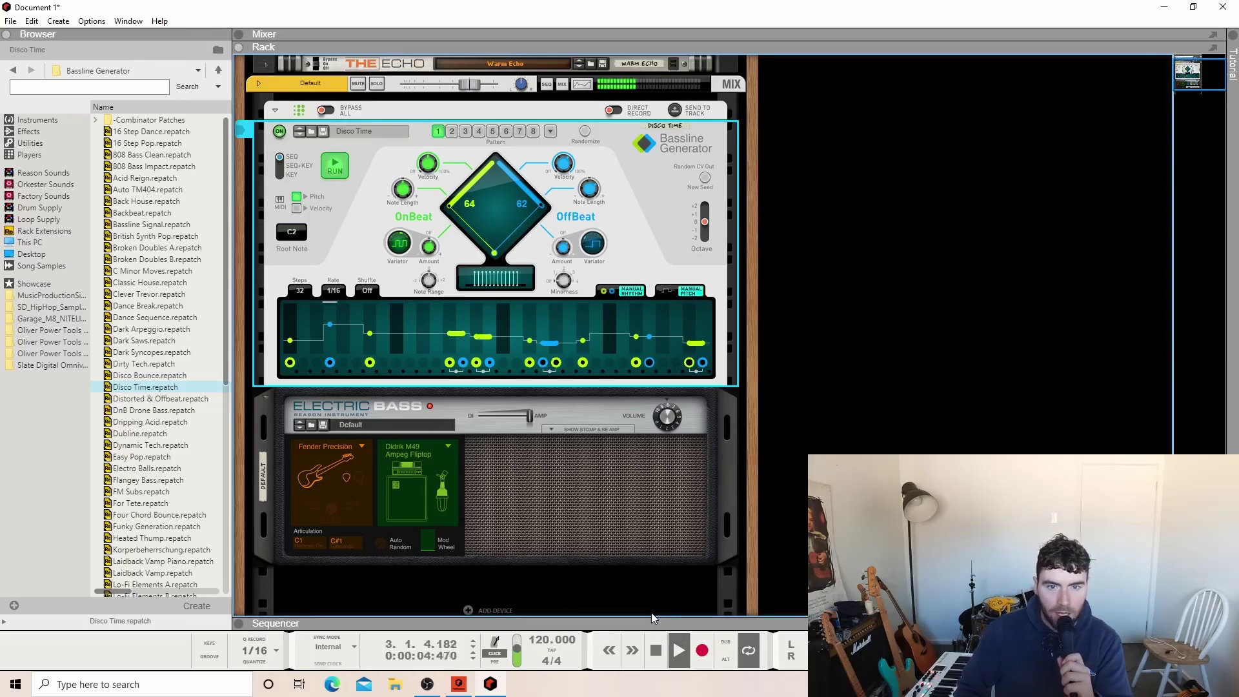
pyautogui.doubleClick(657, 652)
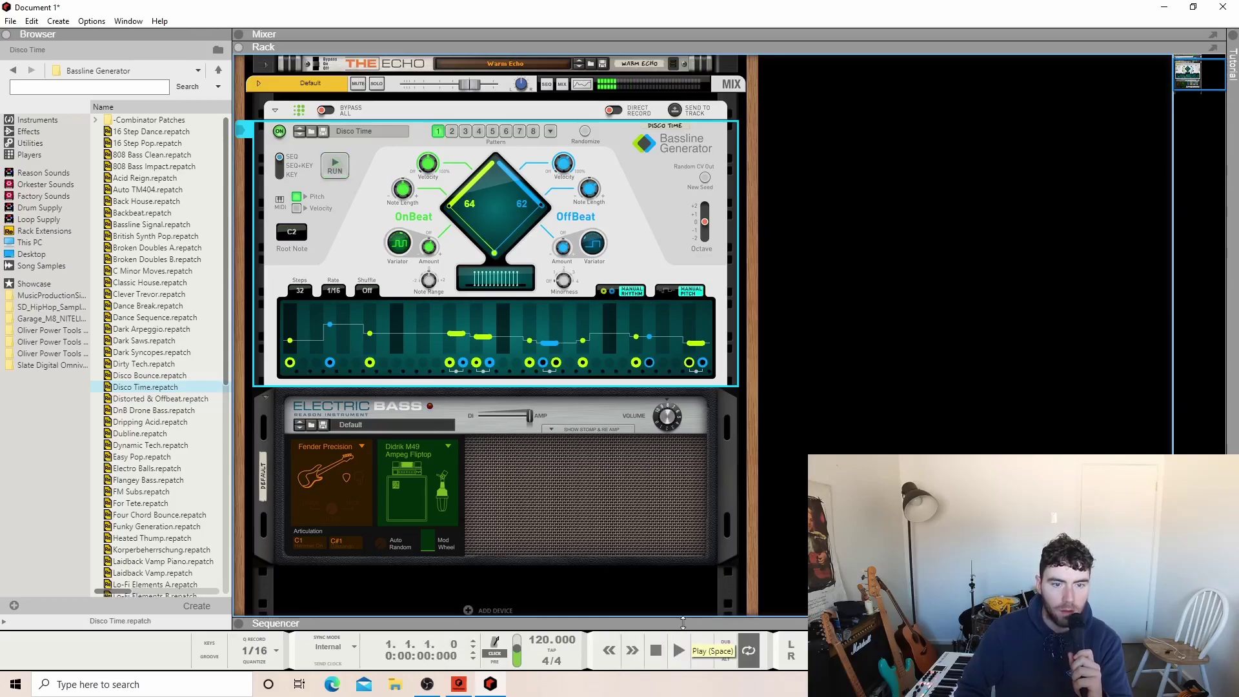
# Step: Load and play the Dance Break bassline patch, then stop and rewind to the start
pyautogui.click(148, 306)
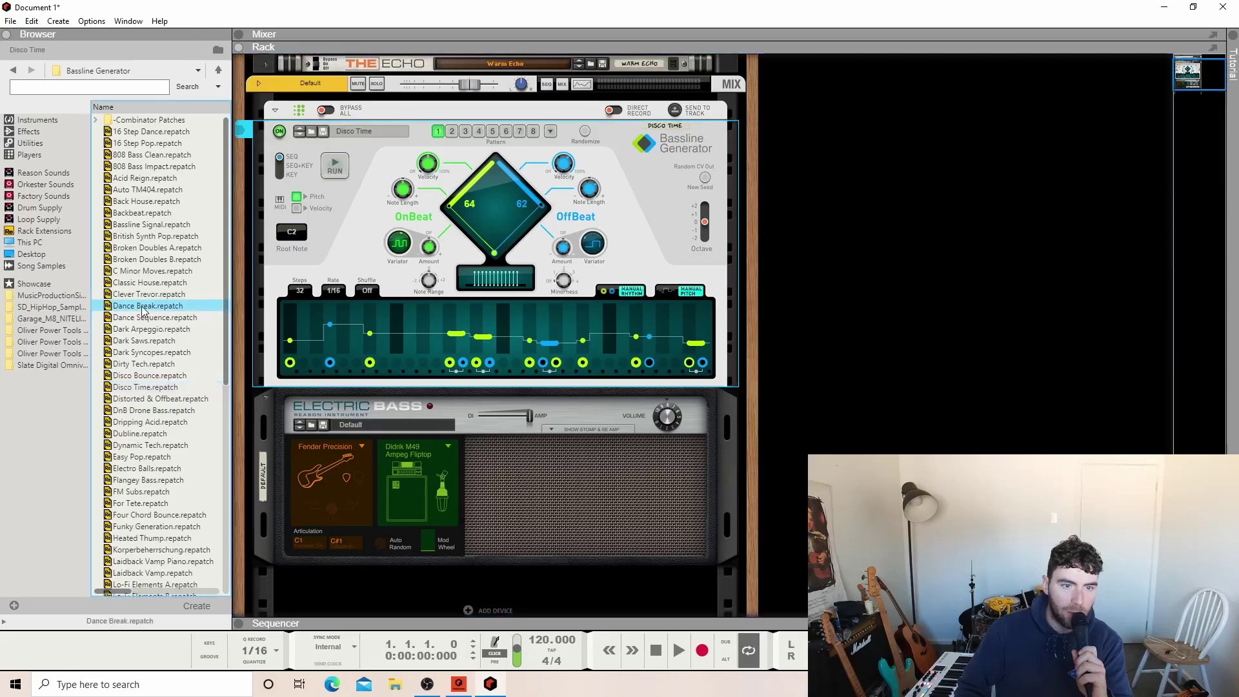
pyautogui.click(683, 651)
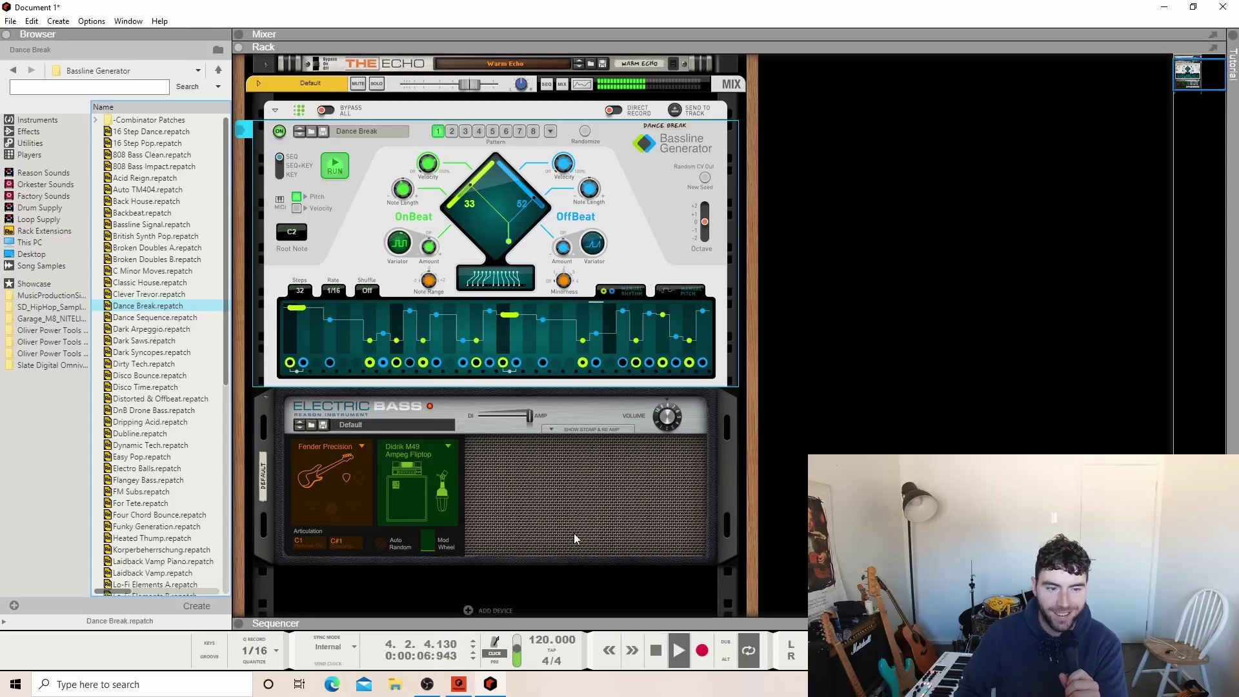
pyautogui.click(656, 650)
pyautogui.click(656, 650)
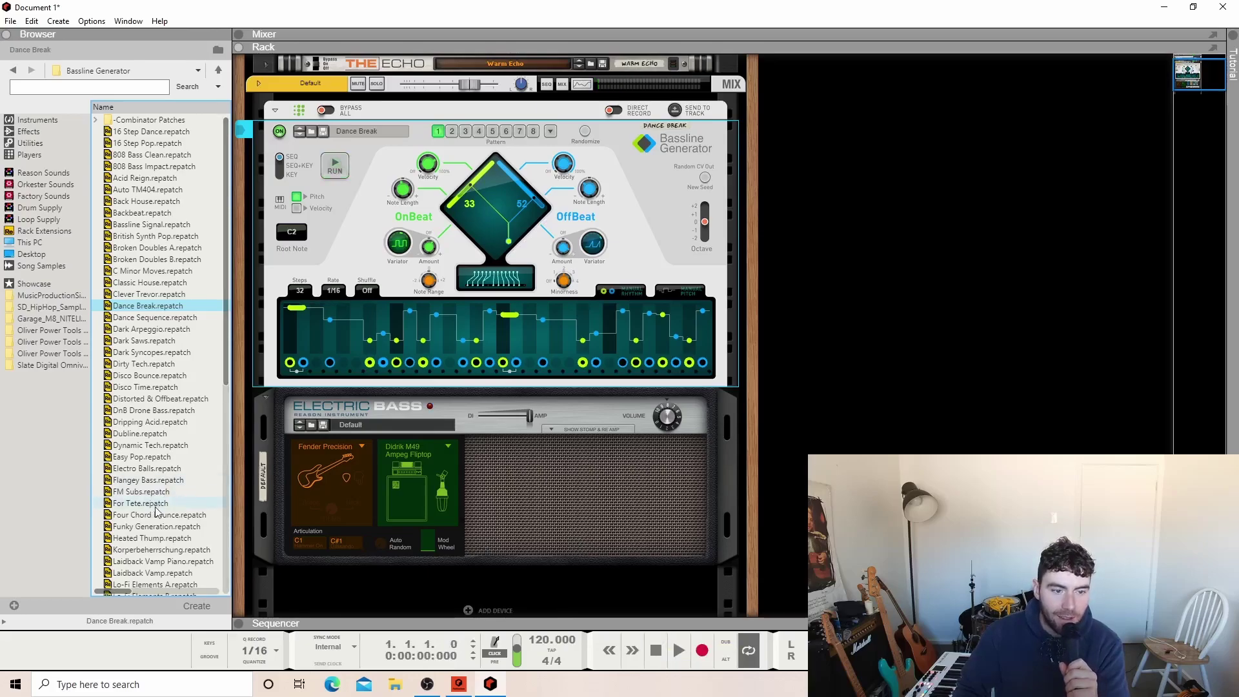
# Step: Try the Easy Pop patch, then load and play Classic House (64 steps, OnBeat 59, OffBeat 28)
pyautogui.click(144, 457)
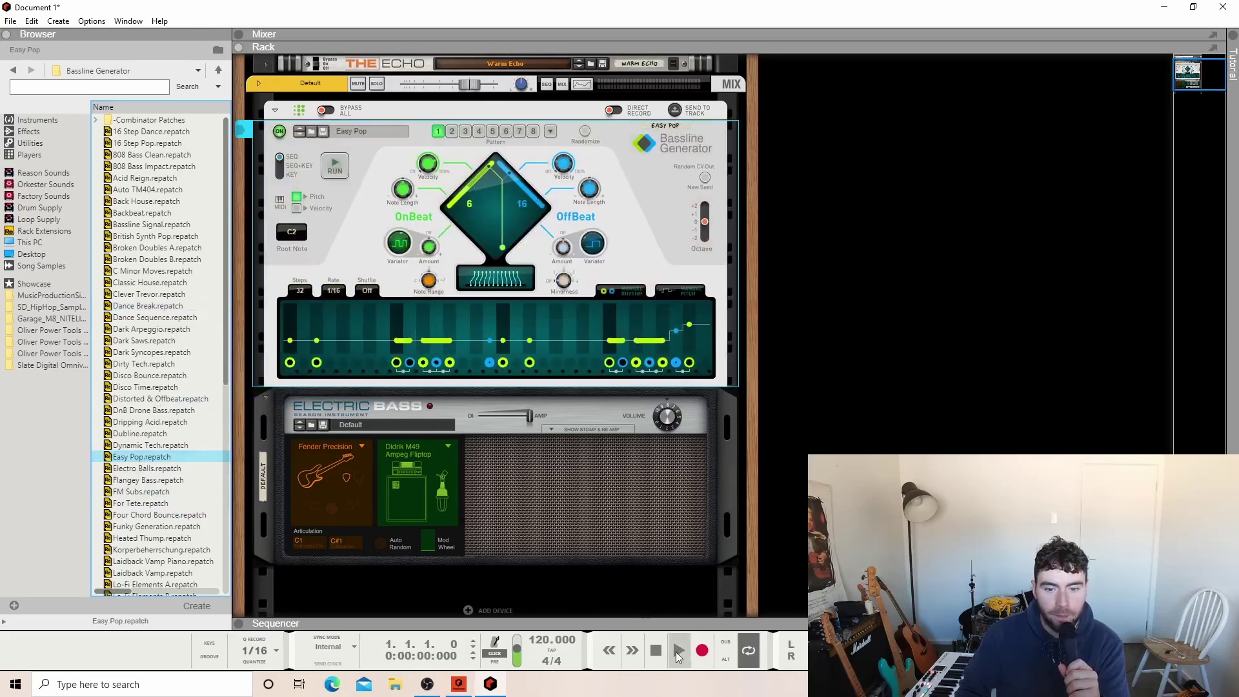
pyautogui.click(677, 652)
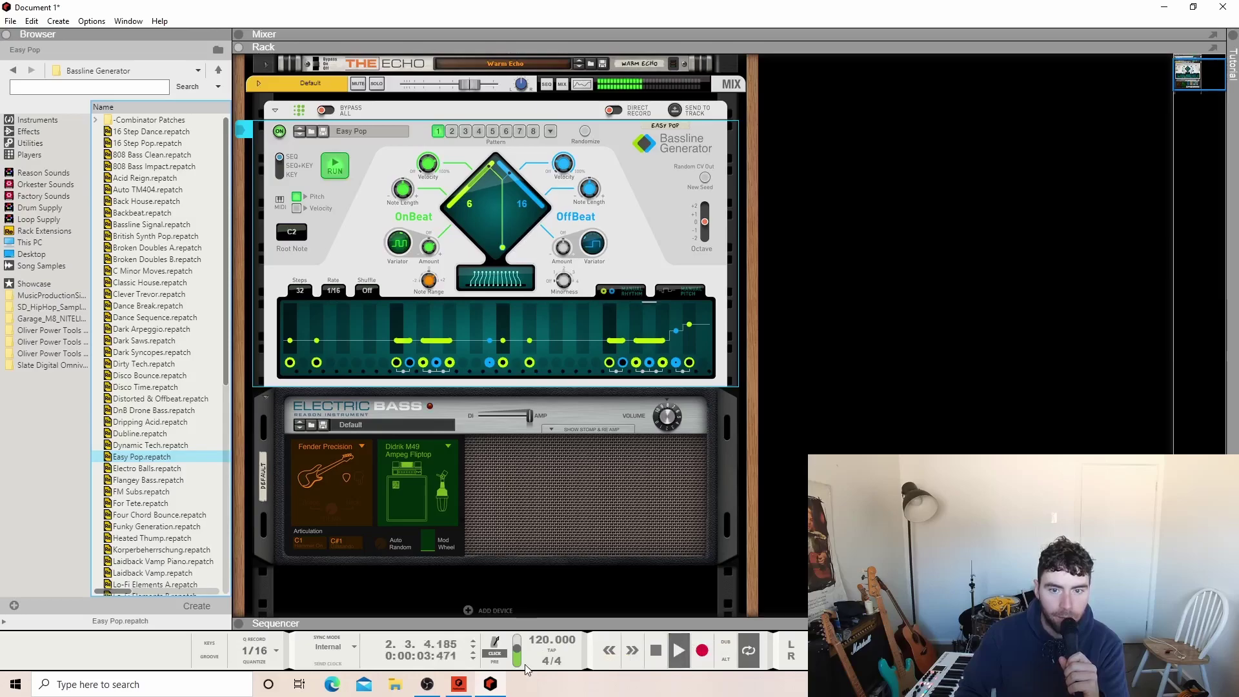
pyautogui.press('space')
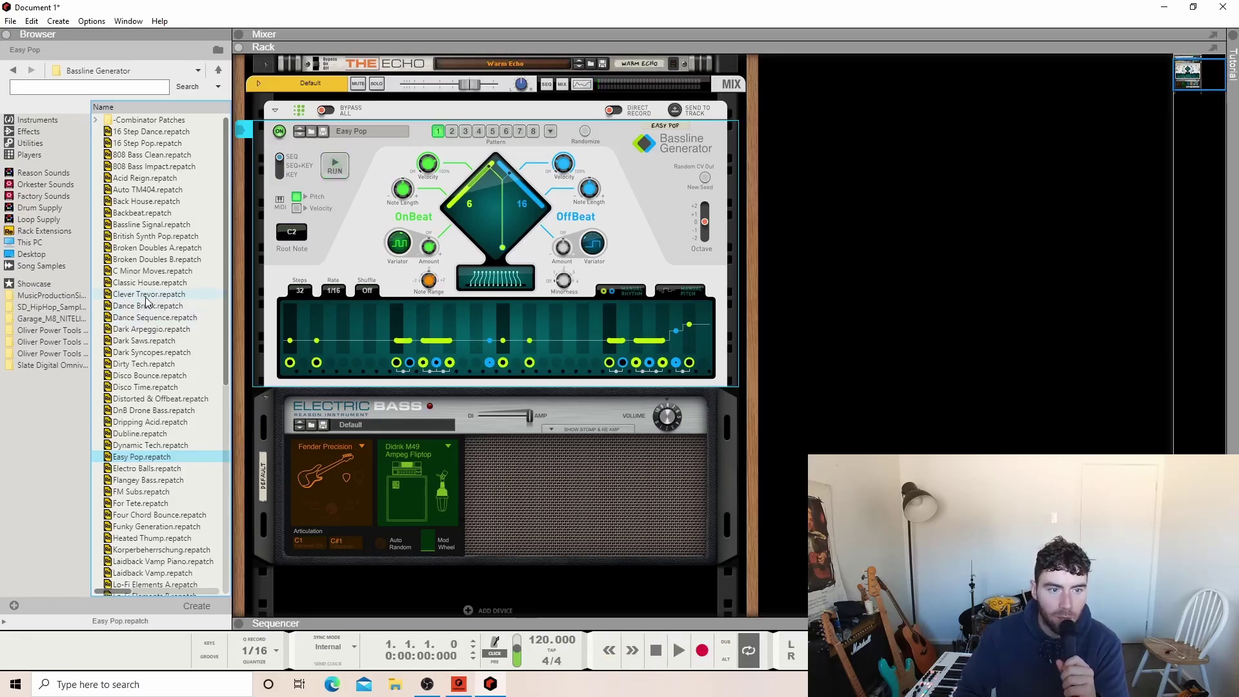
pyautogui.click(154, 284)
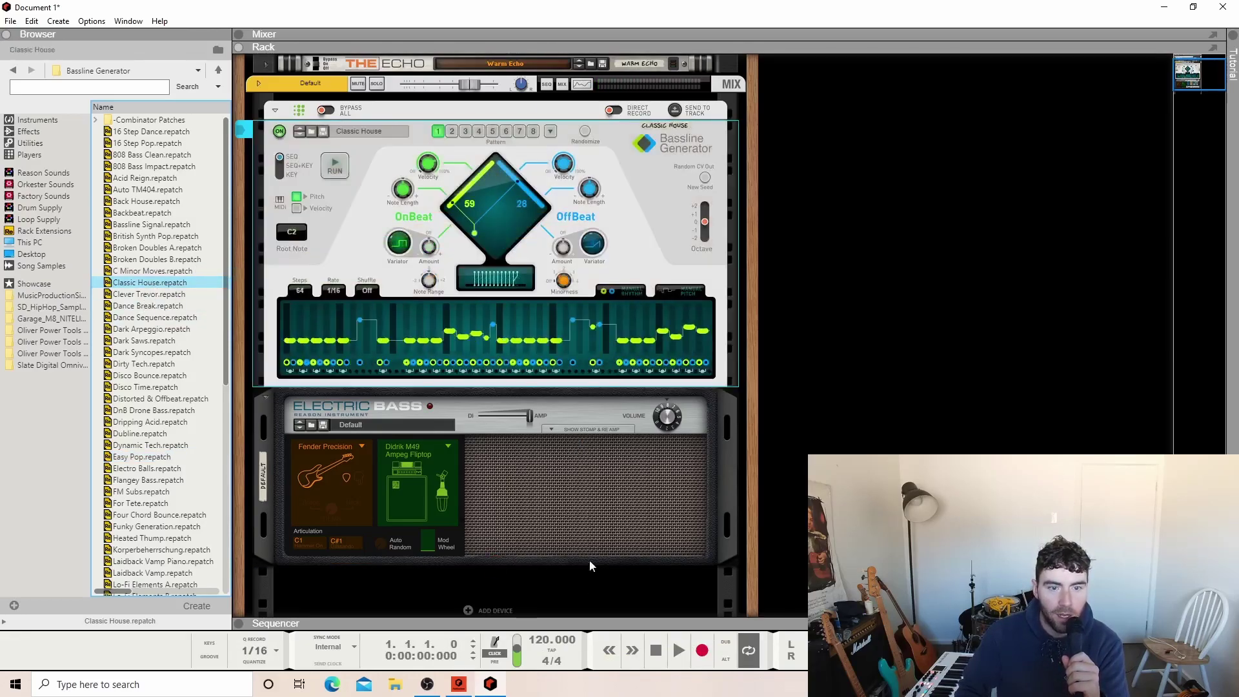
pyautogui.click(676, 649)
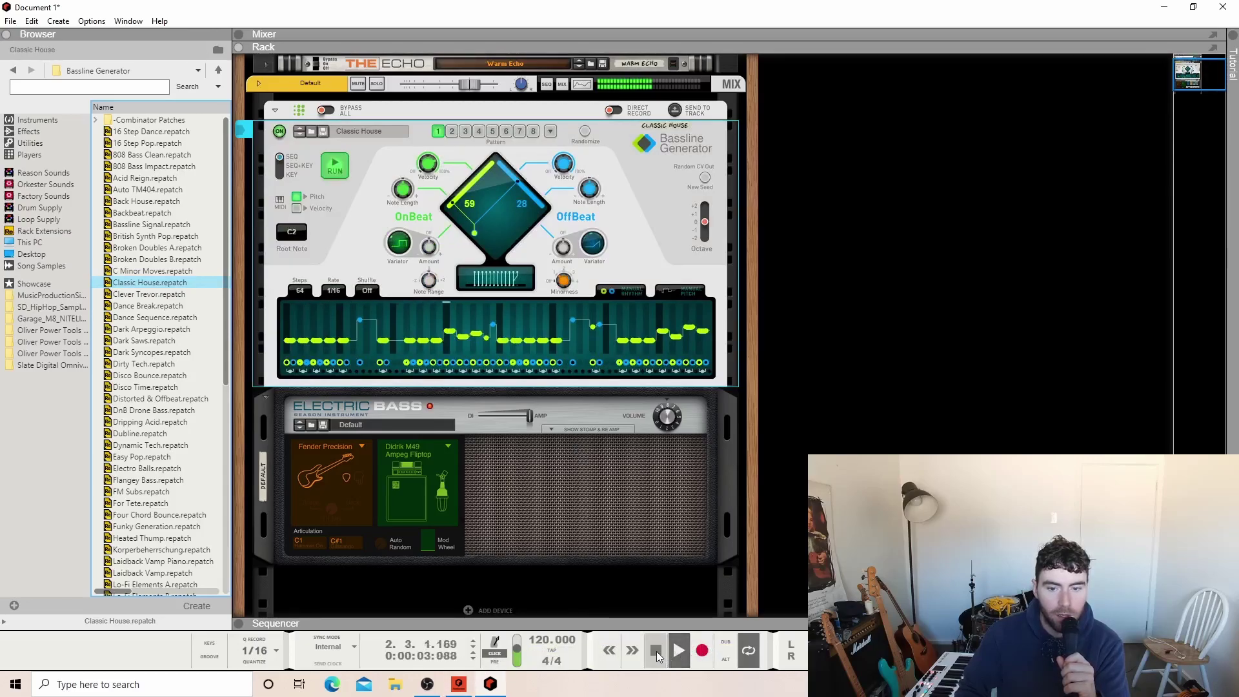
# Step: Add a Monotone Bass Synthesizer and play the bassline through its Simple but effective patch
pyautogui.doubleClick(656, 651)
pyautogui.click(38, 120)
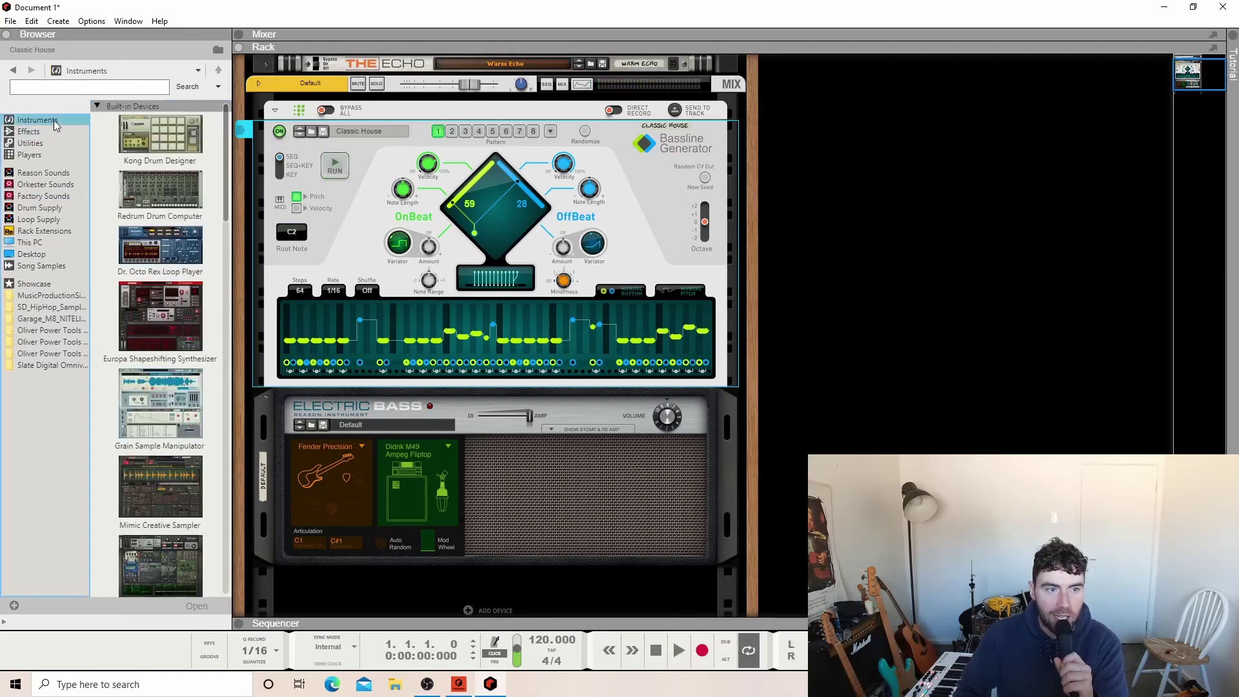
pyautogui.scroll(-5, 161, 387)
pyautogui.doubleClick(163, 464)
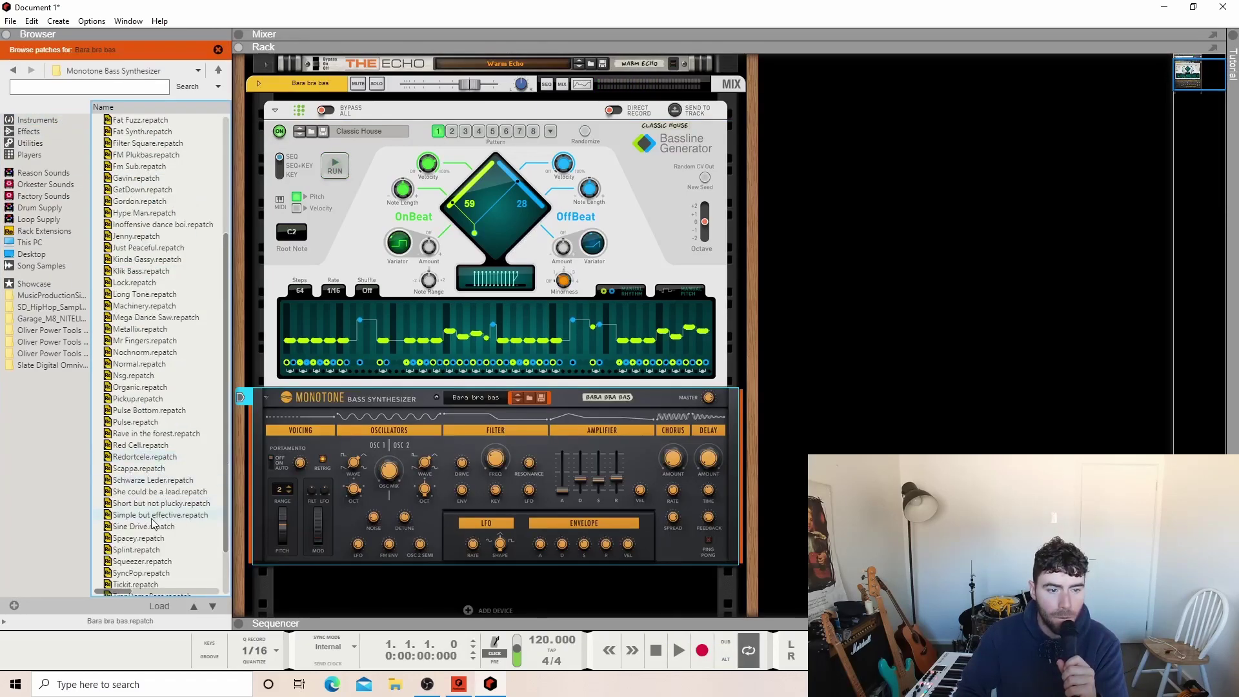
pyautogui.click(155, 515)
pyautogui.click(680, 652)
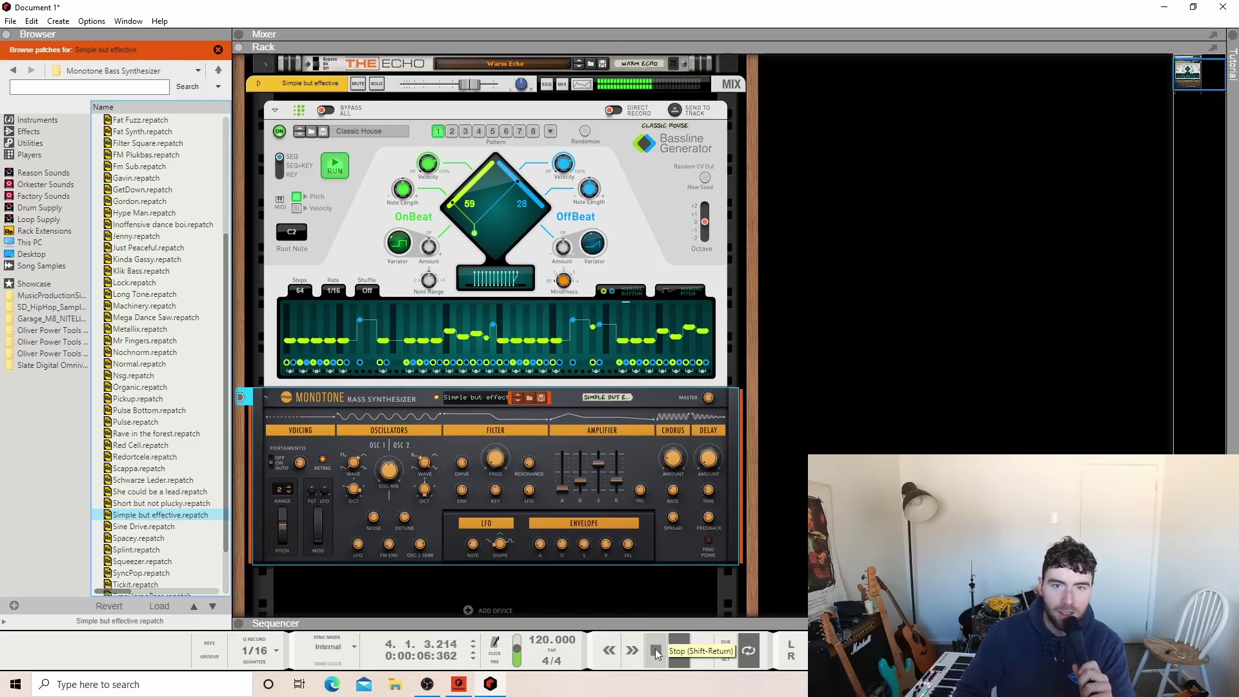
# Step: Switch the Monotone to the Organic patch, play it, then stop and rewind
pyautogui.doubleClick(656, 648)
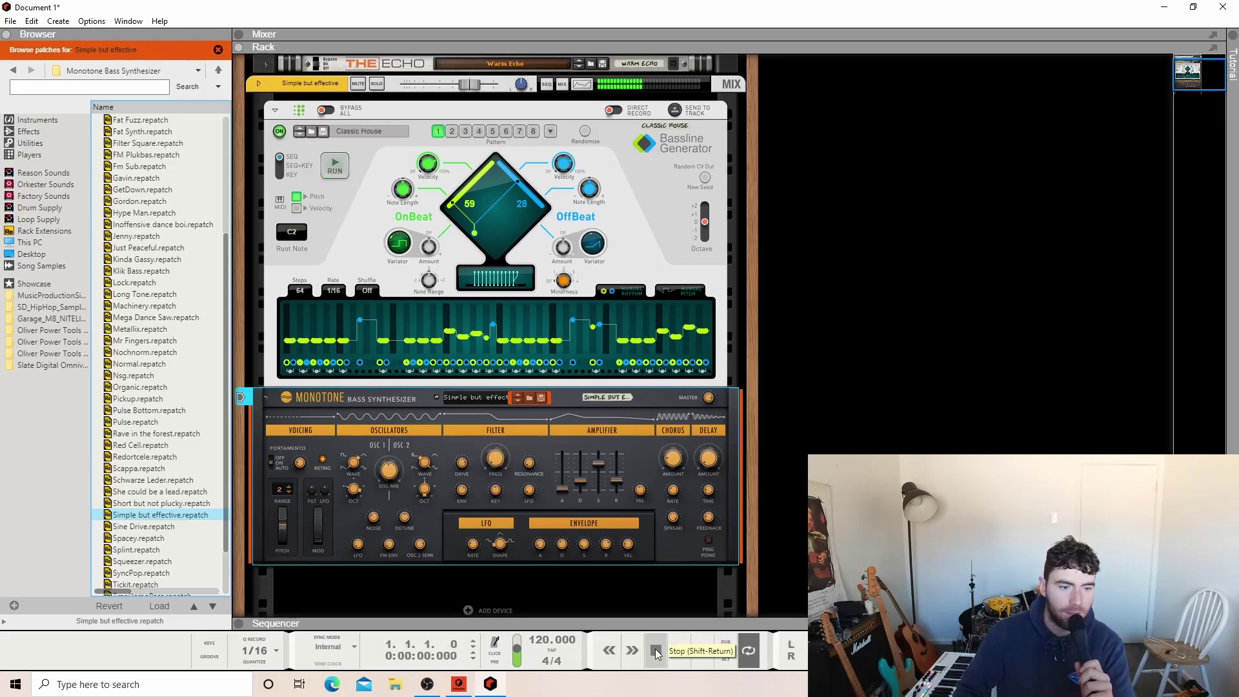
pyautogui.click(683, 657)
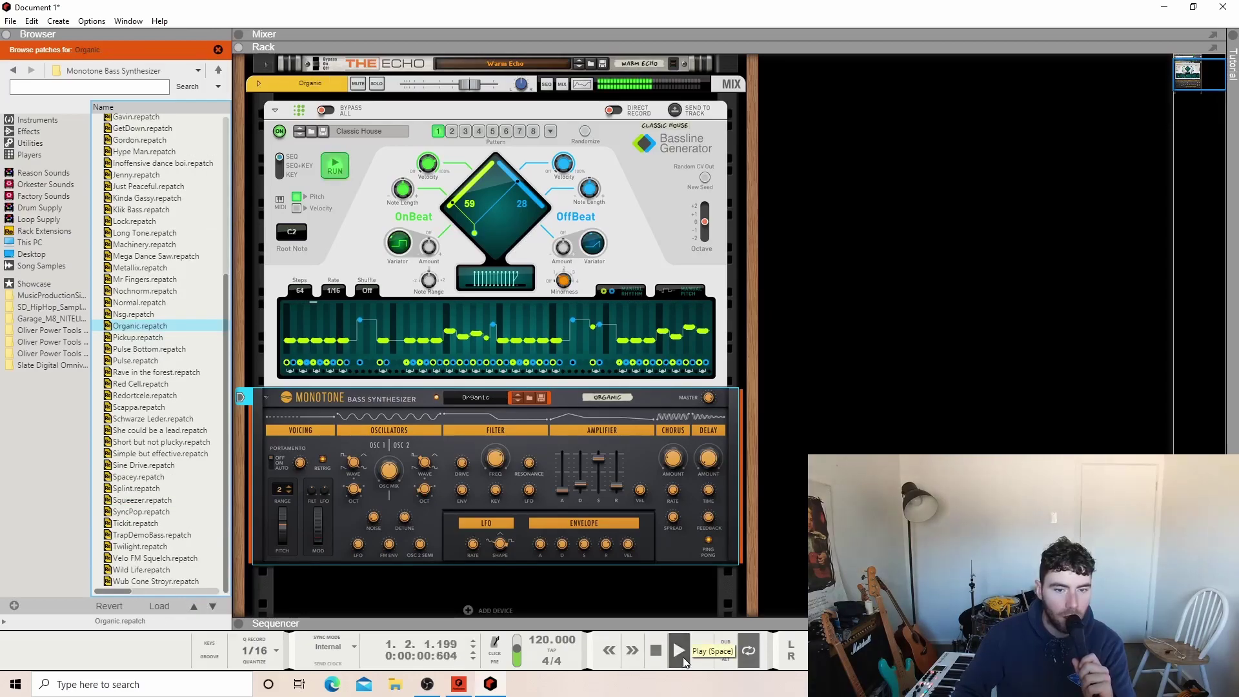
pyautogui.doubleClick(661, 655)
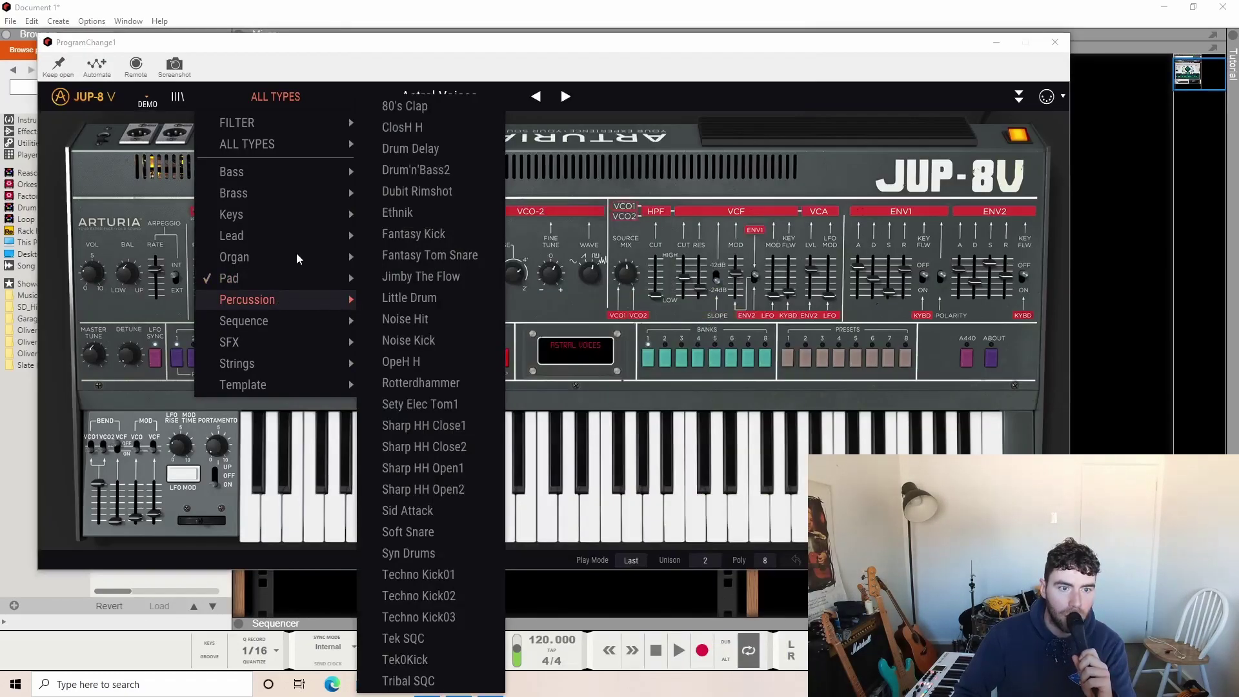
# Step: Load the JUP-8V's Organ > Perc Organ preset, play it with the bassline, then minimize the window
pyautogui.moveTo(293, 259)
pyautogui.click(410, 493)
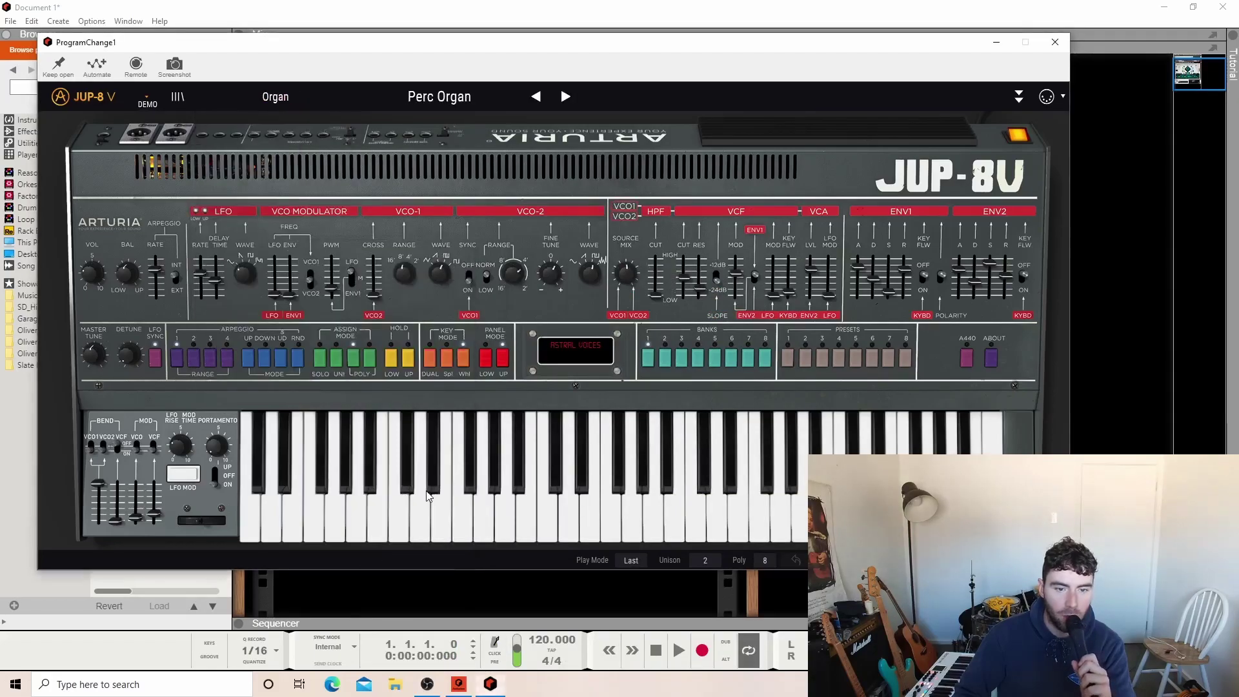
pyautogui.click(681, 651)
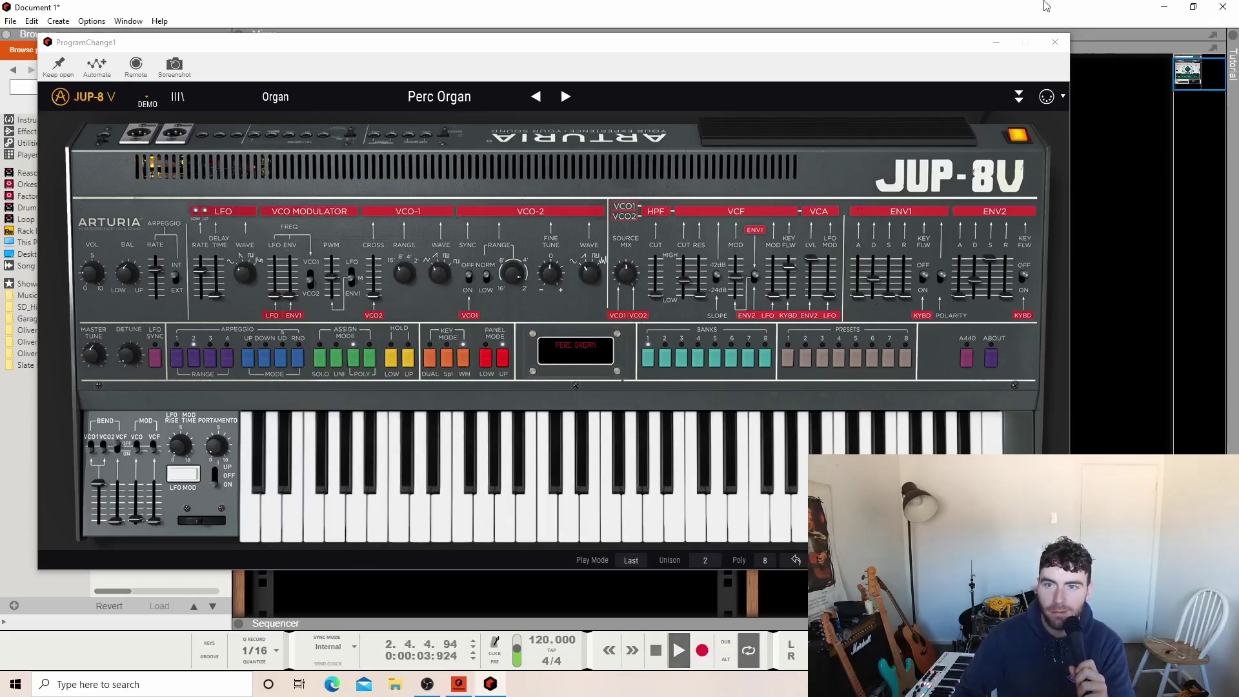
pyautogui.click(988, 51)
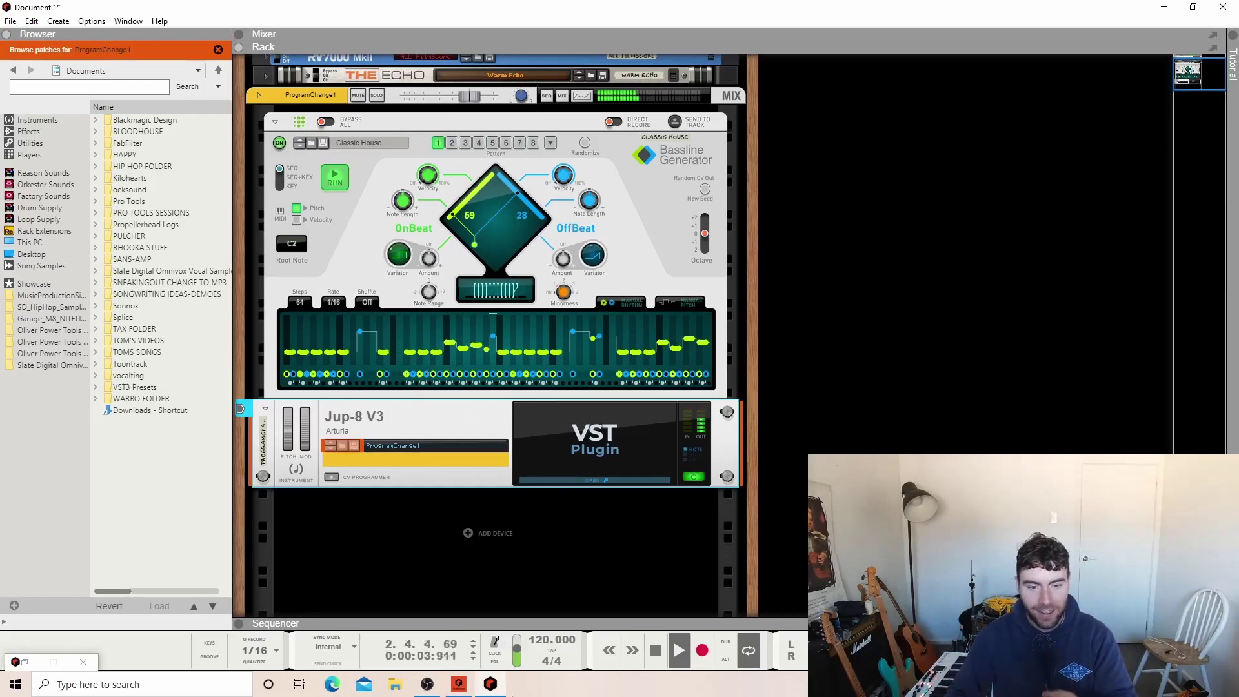
# Step: Lower the OnBeat and OffBeat amounts, then load British Synth Pop and play it
pyautogui.doubleClick(655, 651)
pyautogui.moveTo(496, 219)
pyautogui.mouseDown()
pyautogui.moveTo(499, 190)
pyautogui.moveTo(493, 199)
pyautogui.mouseUp()
pyautogui.click(311, 143)
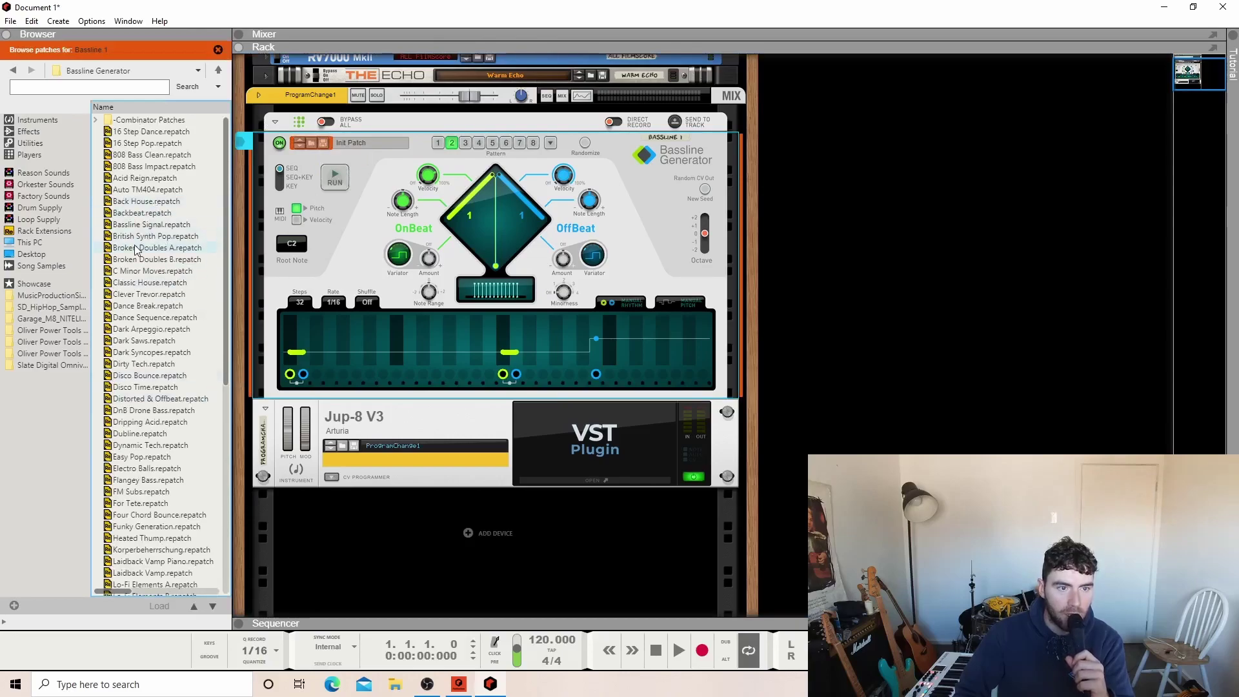
pyautogui.moveTo(137, 242); pyautogui.dragTo(436, 142)
pyautogui.press('space')
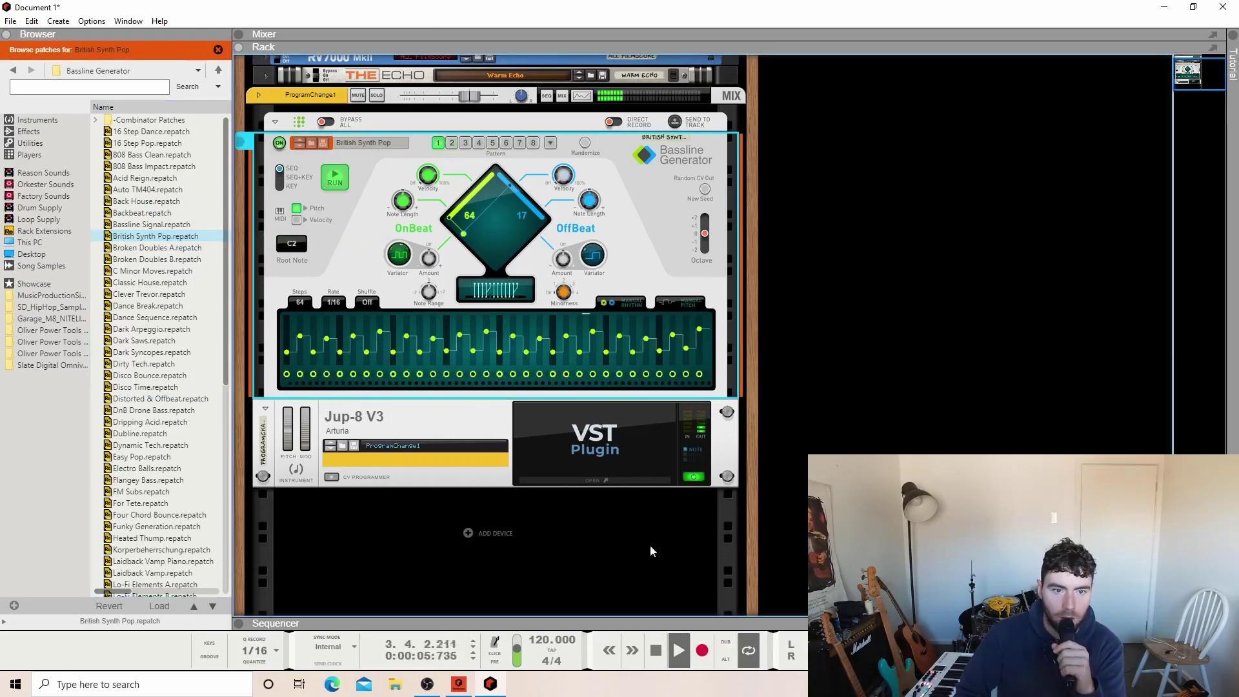
# Step: Load Minor Bass Groove onto the Bassline Generator and play it
pyautogui.doubleClick(661, 657)
pyautogui.scroll(-3, 161, 387)
pyautogui.moveTo(159, 526); pyautogui.dragTo(581, 362)
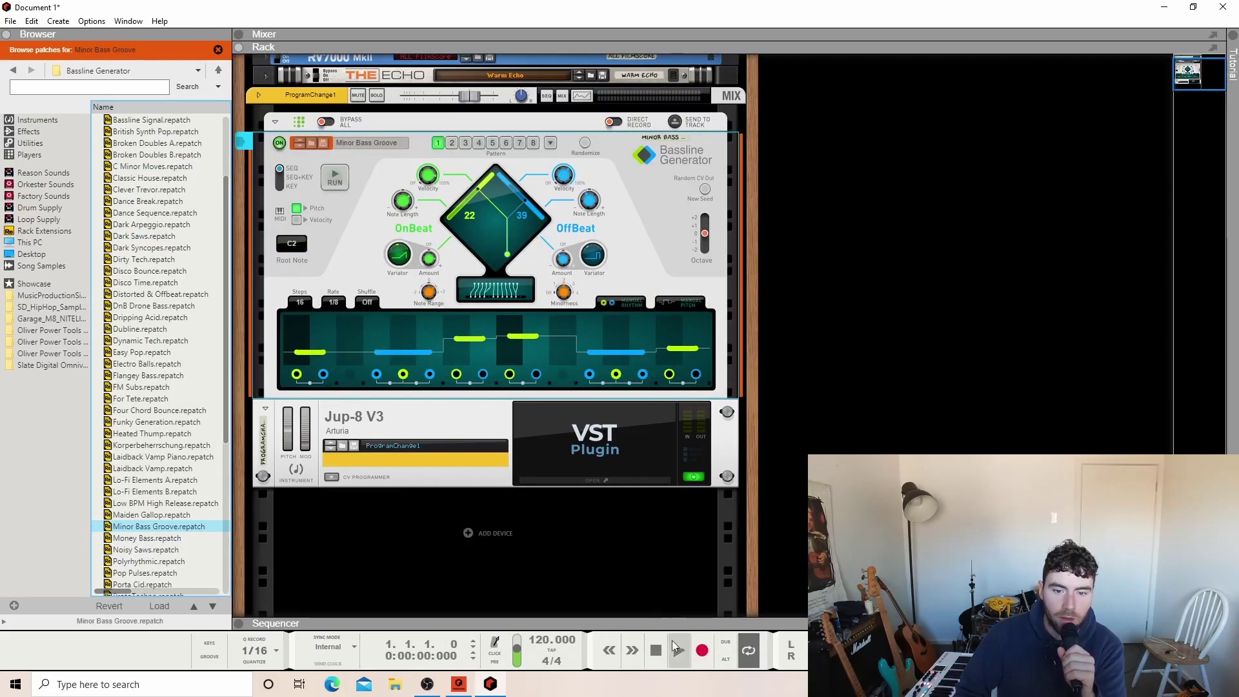
pyautogui.click(679, 658)
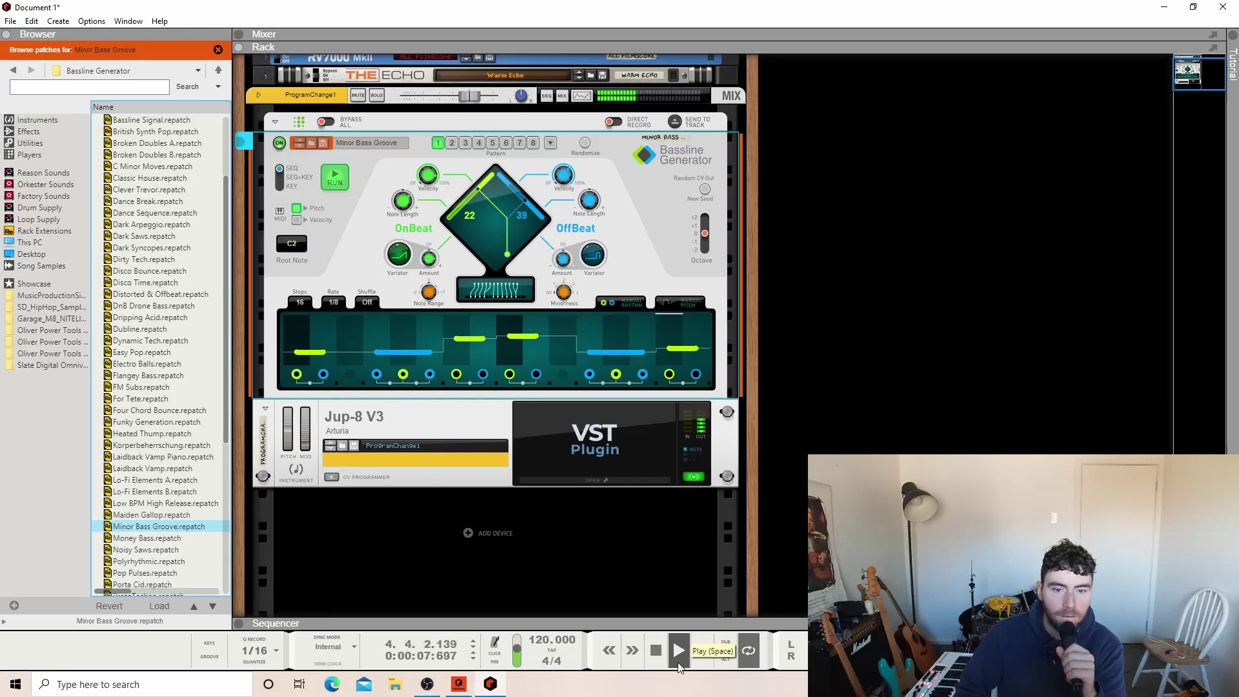
pyautogui.press('space')
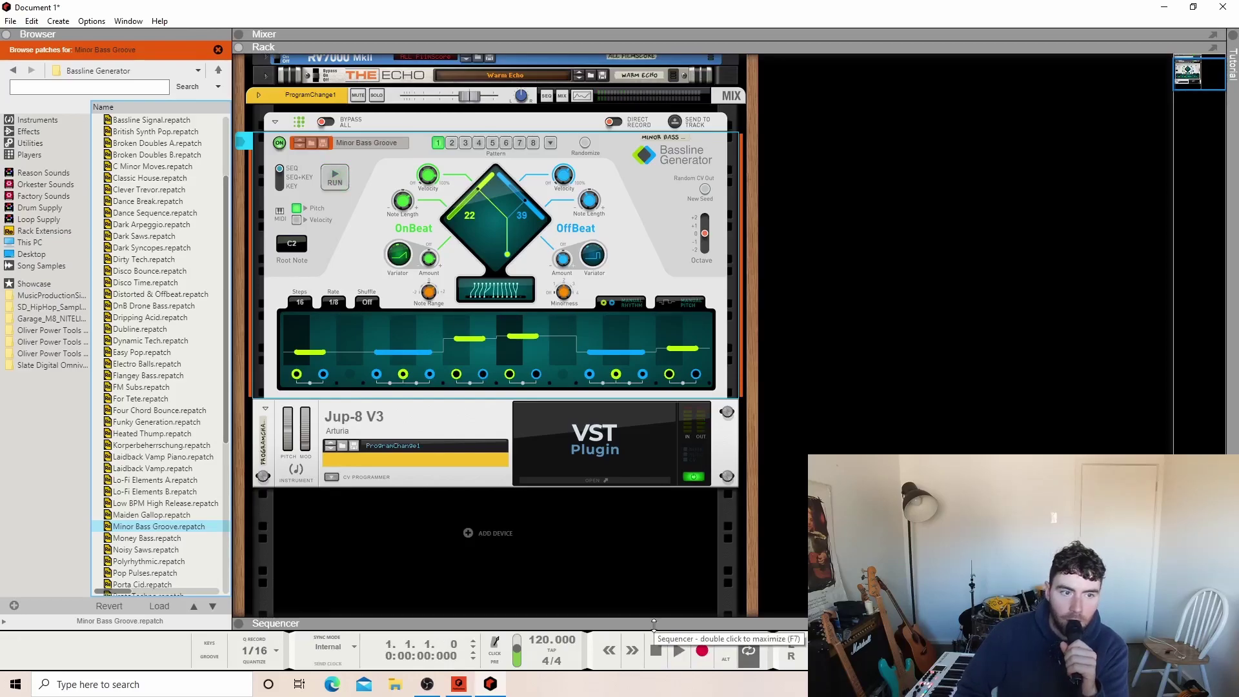
# Step: Import the OLIVER_disco for_the_floor_stripped drum loop and turn its level down
pyautogui.moveTo(654, 624); pyautogui.dragTo(671, 6)
pyautogui.click(50, 367)
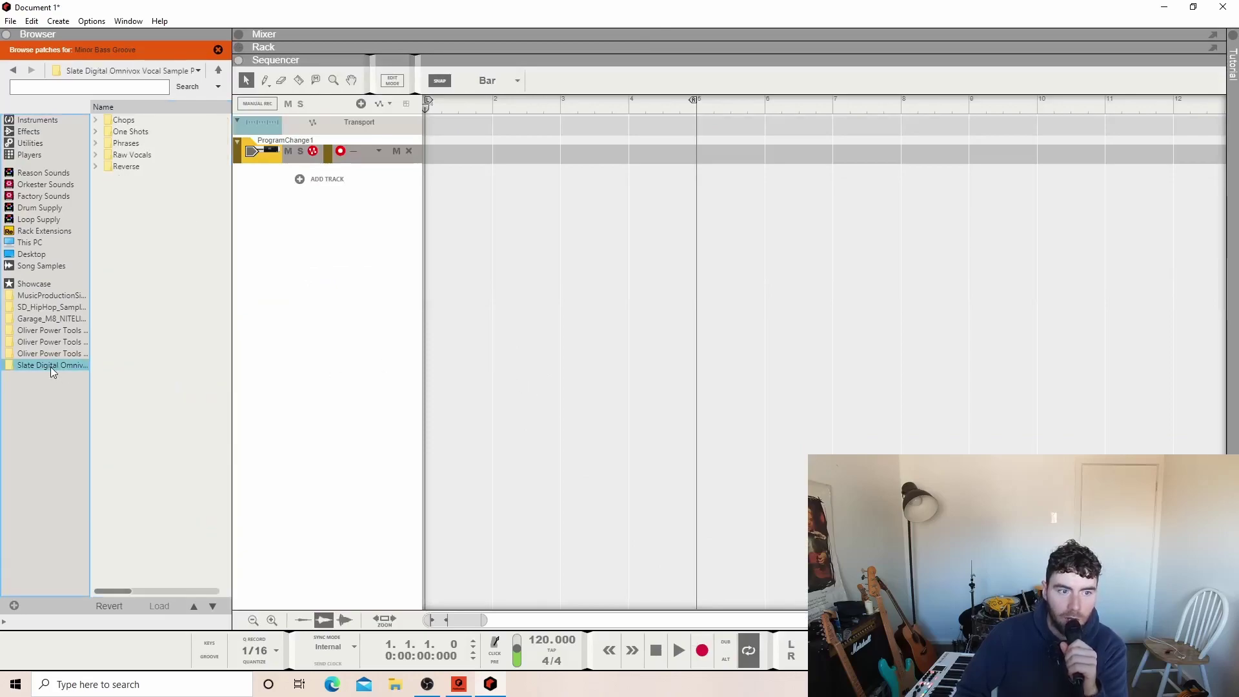
pyautogui.doubleClick(153, 146)
pyautogui.click(263, 259)
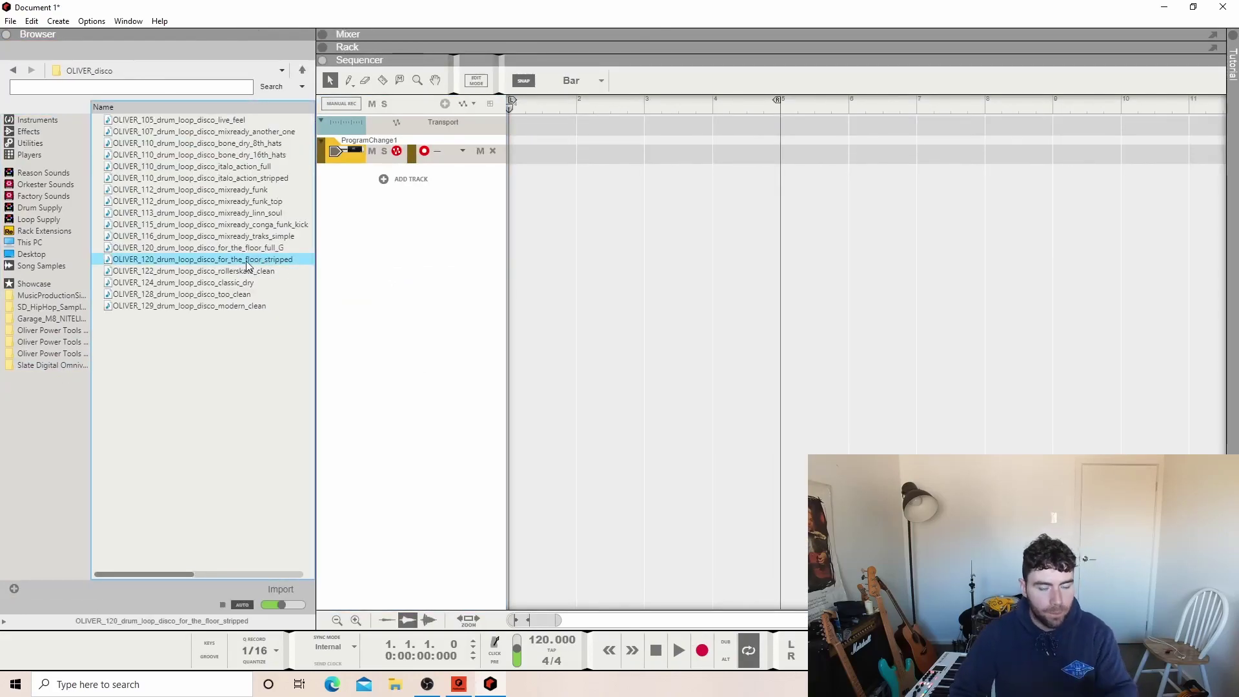
pyautogui.doubleClick(249, 259)
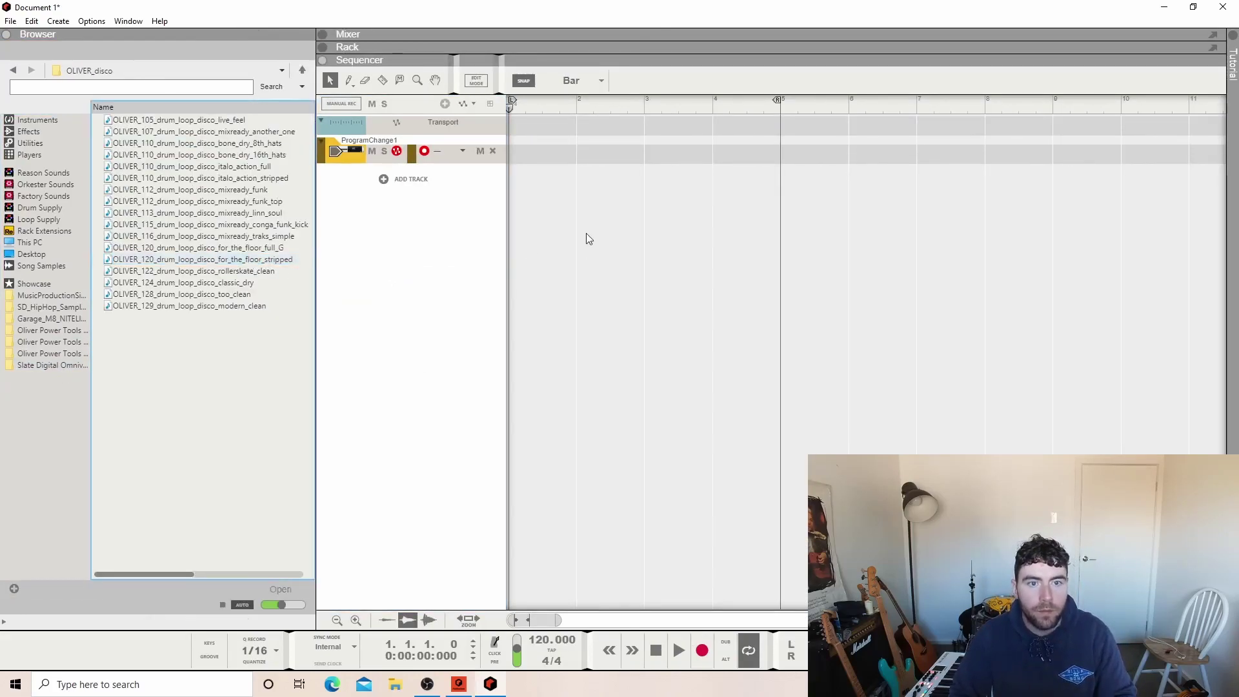
pyautogui.press('space')
pyautogui.moveTo(1059, 193); pyautogui.dragTo(1060, 231)
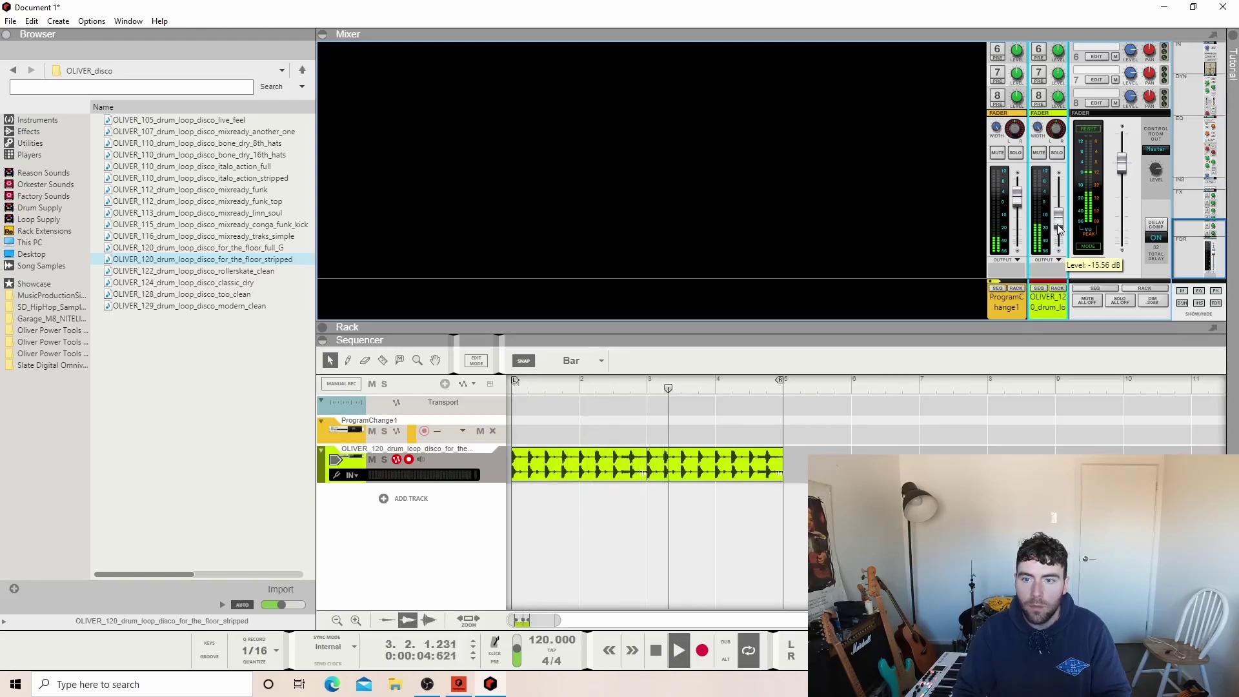
# Step: Switch back to the device rack, shrink the sequencer, and stop playback
pyautogui.press('F6')
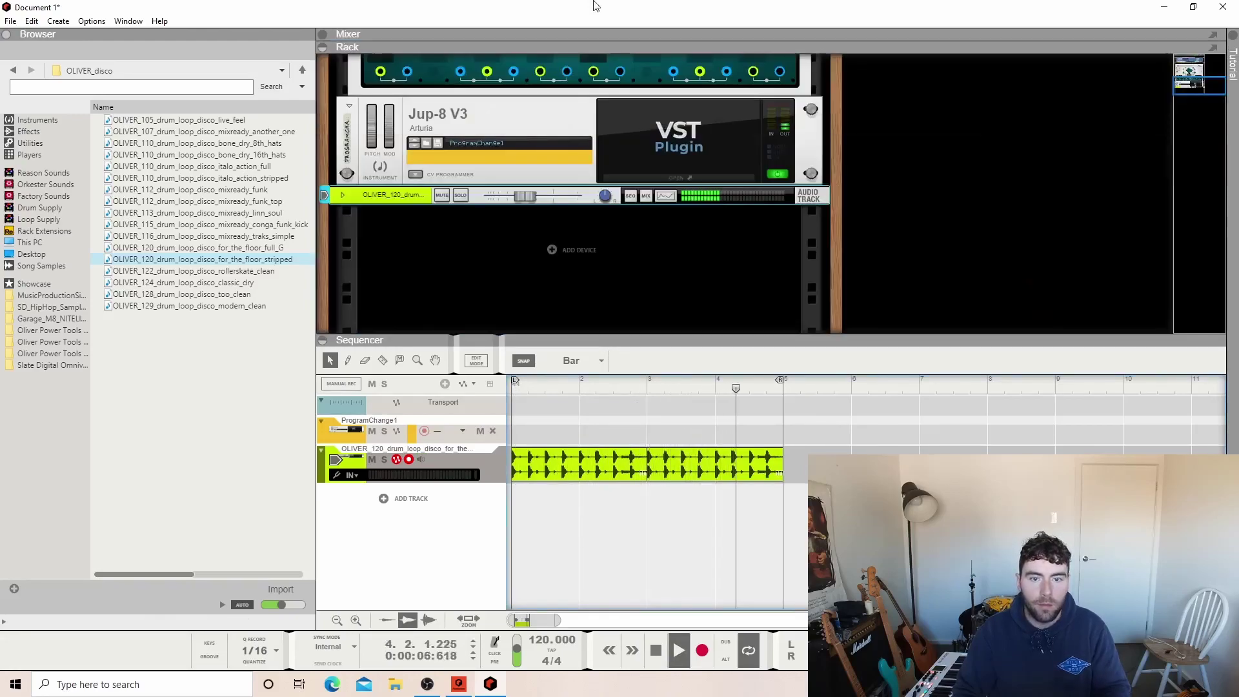
pyautogui.moveTo(606, 347); pyautogui.dragTo(583, 692)
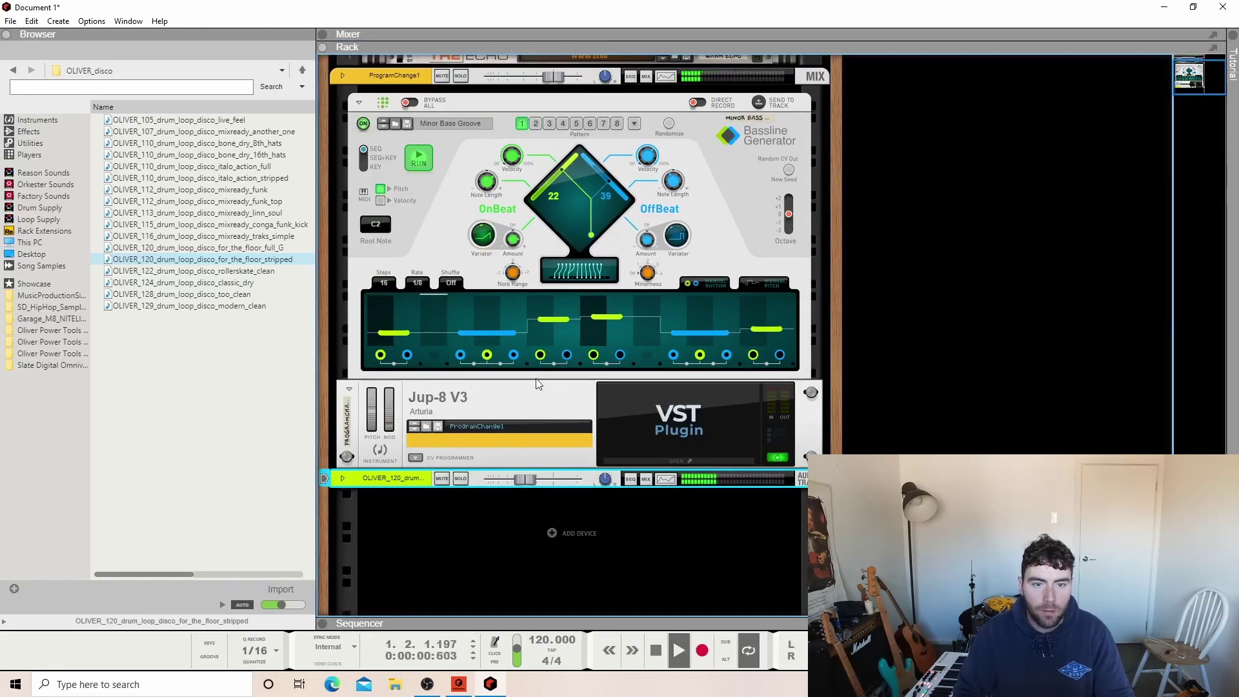
pyautogui.press('space')
# Step: Load Pop Pulses, play it with the drums, and shift the pattern toward more offbeat notes
pyautogui.scroll(3, 477, 303)
pyautogui.click(394, 229)
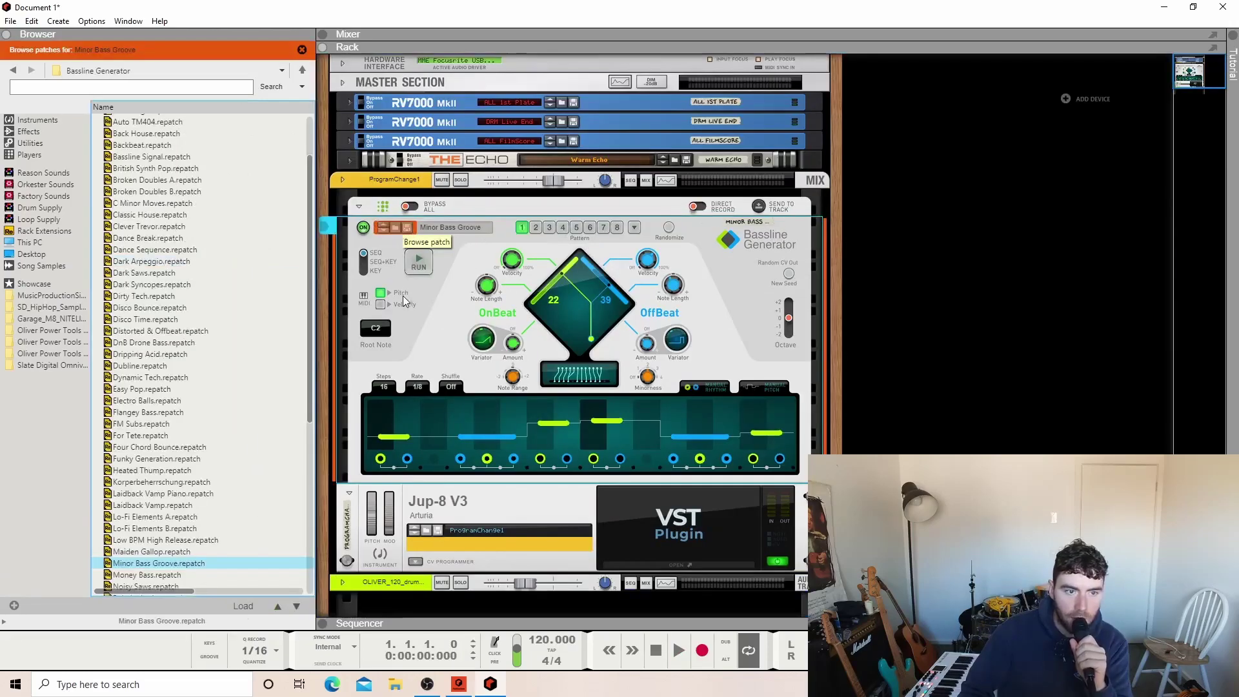
pyautogui.scroll(-7, 221, 435)
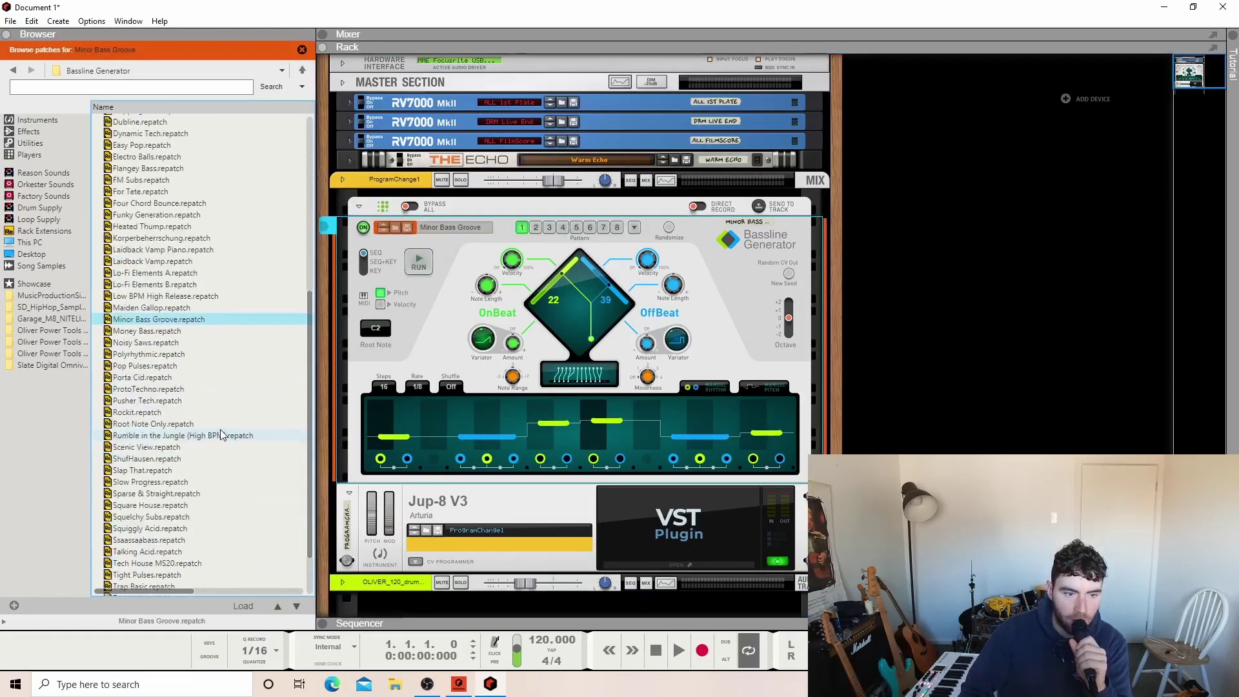
pyautogui.click(161, 366)
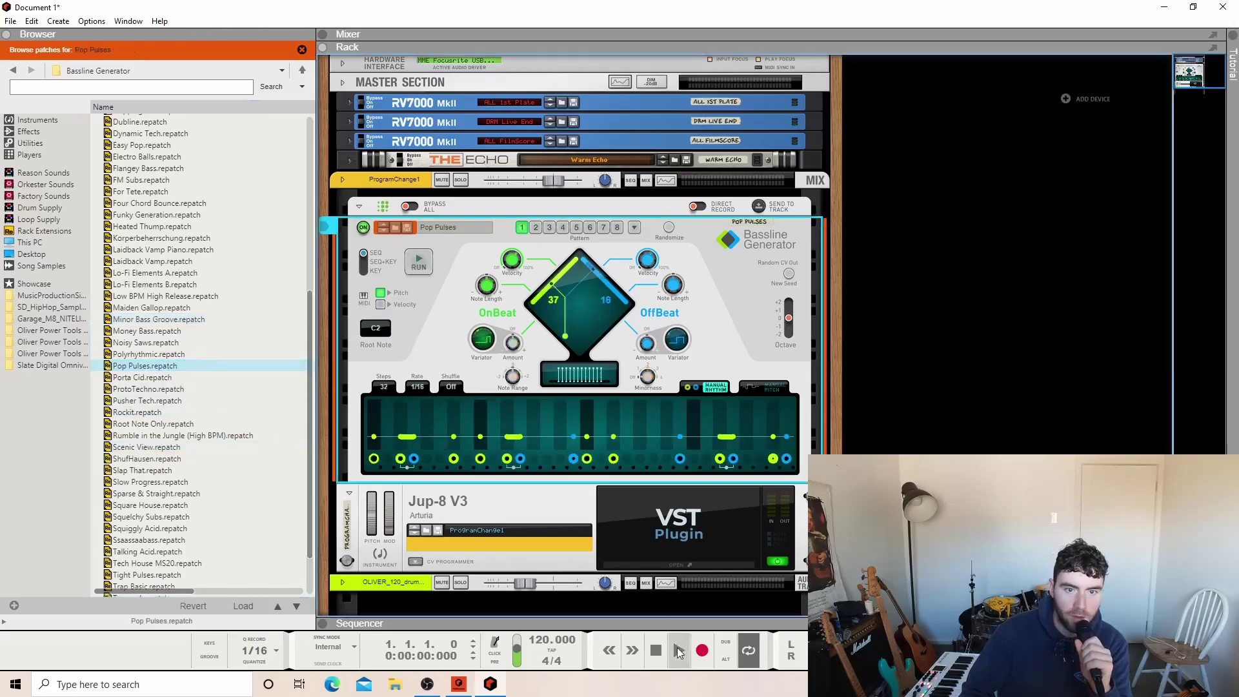
pyautogui.click(679, 650)
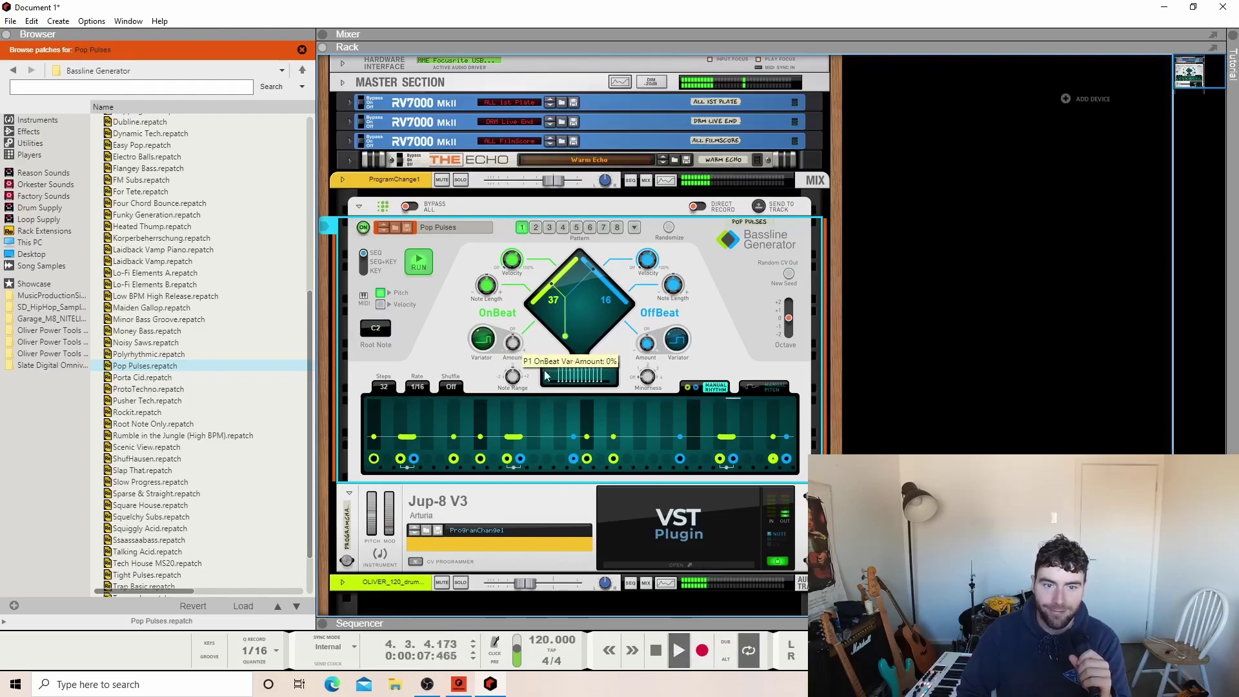
pyautogui.click(655, 649)
pyautogui.moveTo(566, 335); pyautogui.dragTo(598, 327)
pyautogui.click(680, 651)
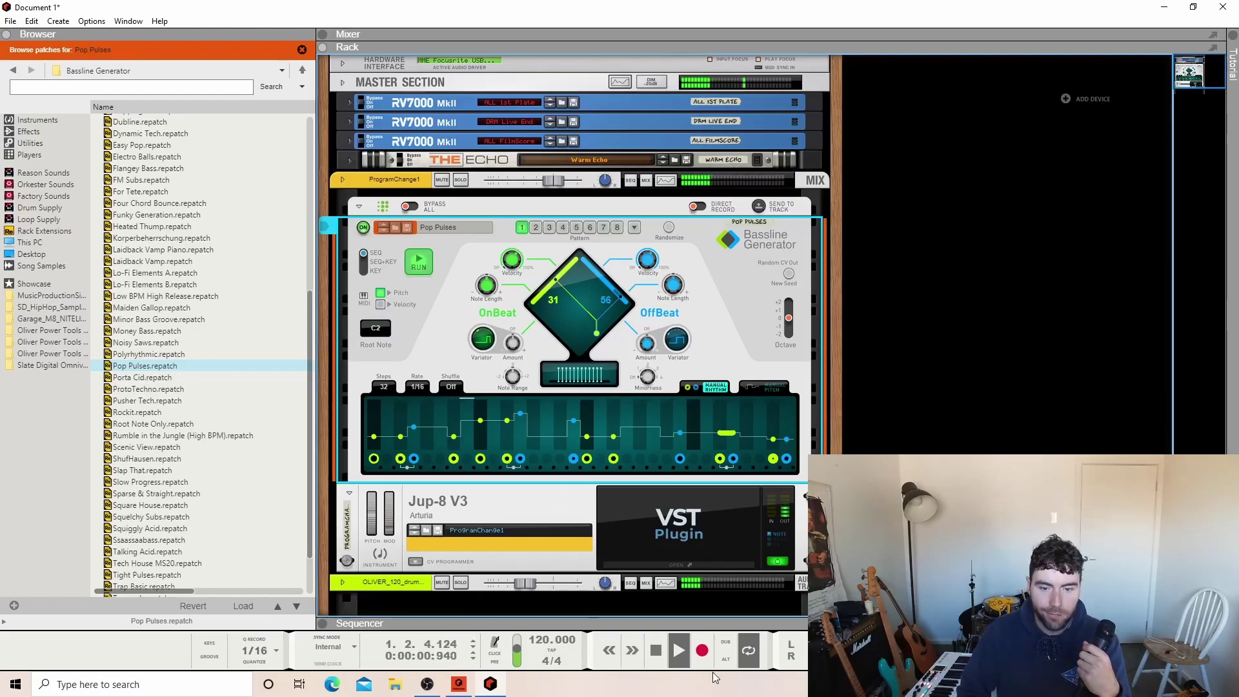
pyautogui.doubleClick(656, 650)
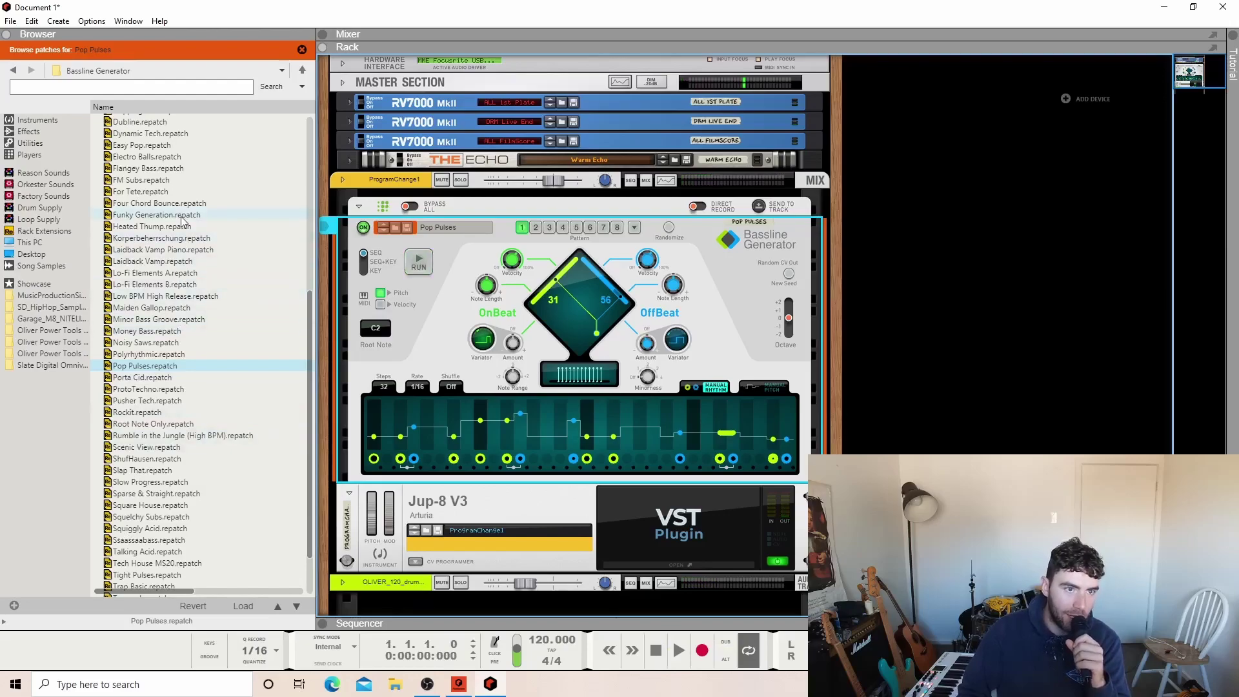
# Step: Load the Disco Time patch and play it against the drum loop
pyautogui.scroll(4, 189, 253)
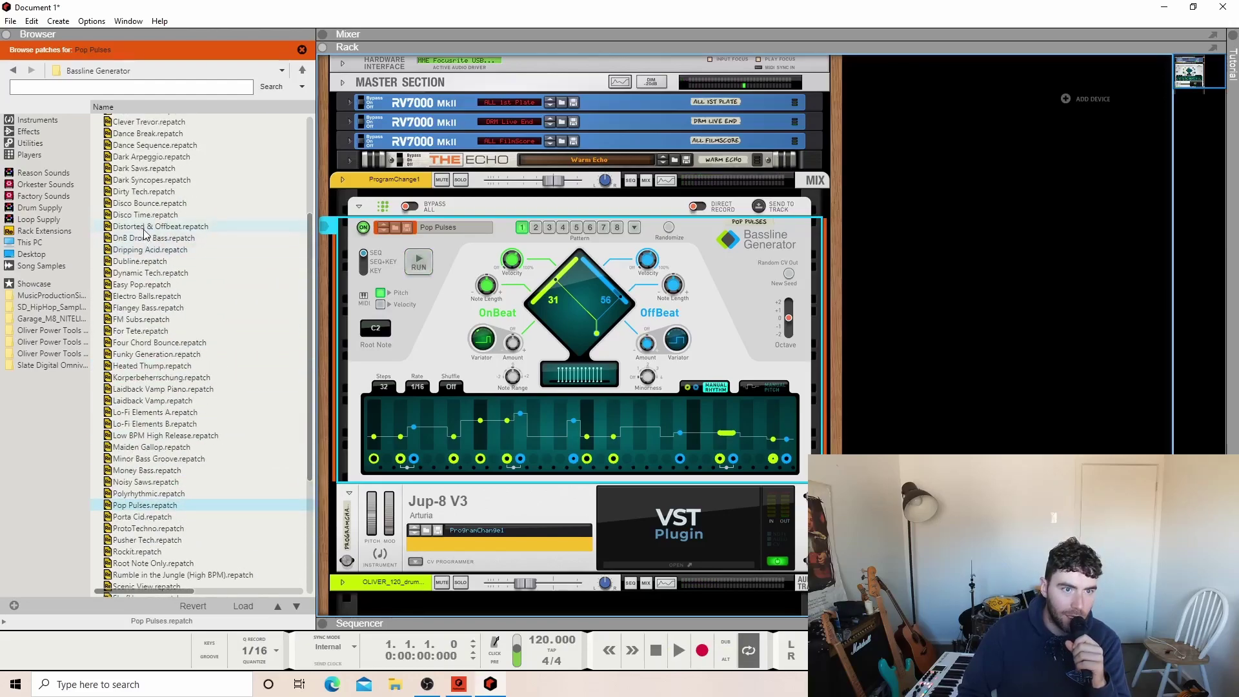
pyautogui.doubleClick(150, 216)
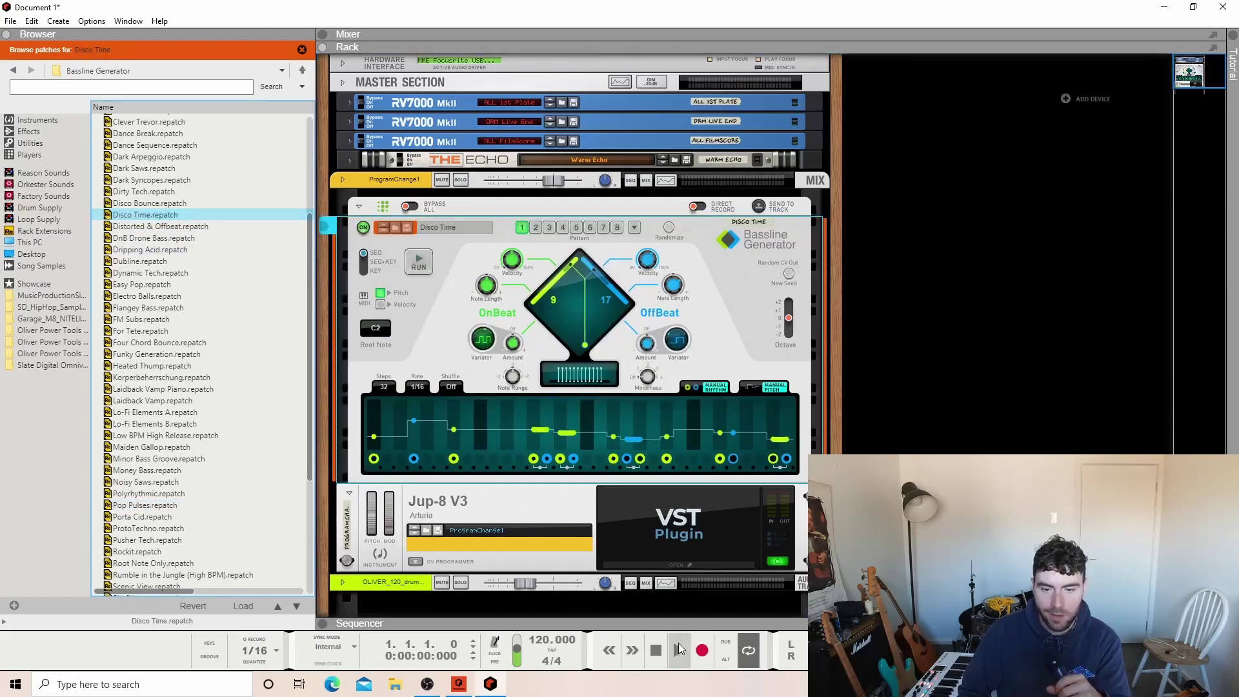
pyautogui.click(679, 650)
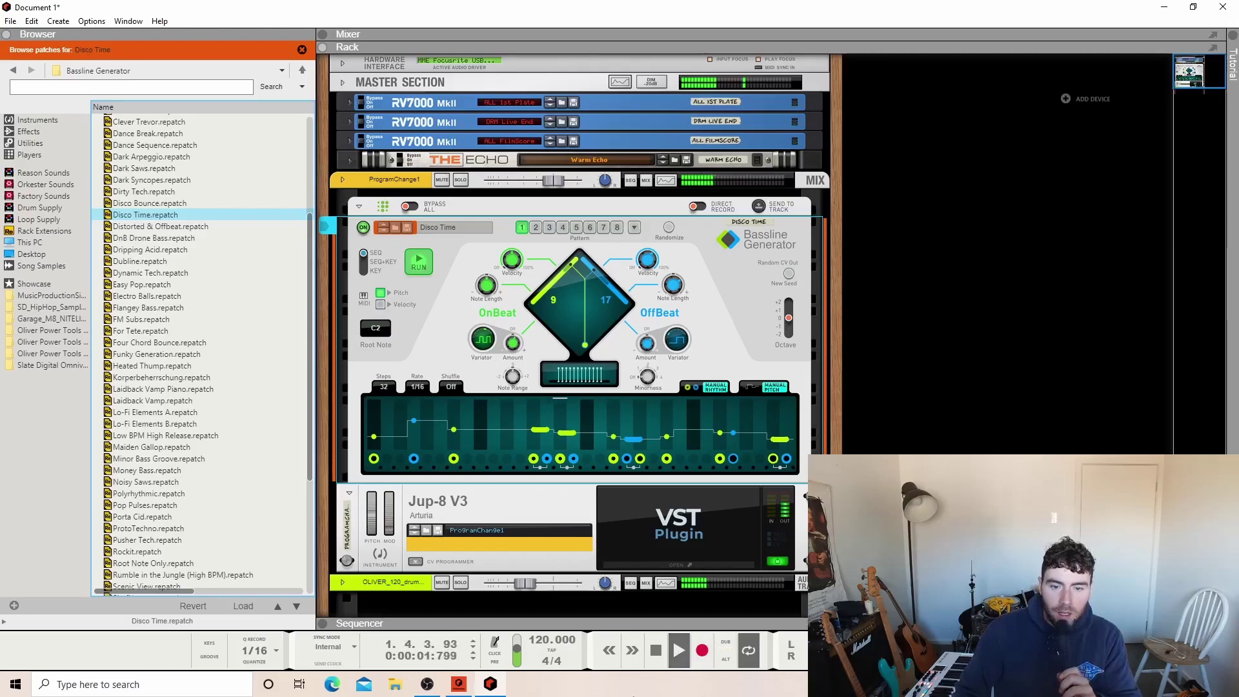
pyautogui.press('space')
pyautogui.scroll(5, 223, 226)
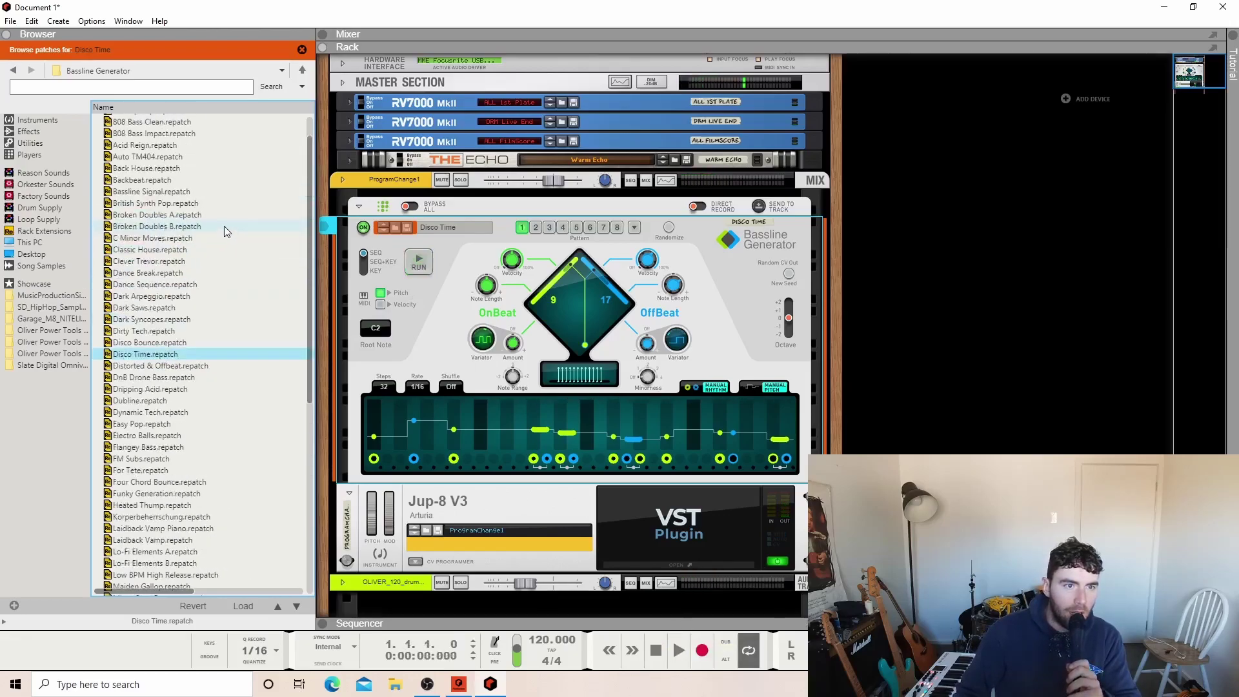
# Step: Add the Disco Bounce [Run] combinator from the Combinator Patches folder to the rack
pyautogui.doubleClick(197, 122)
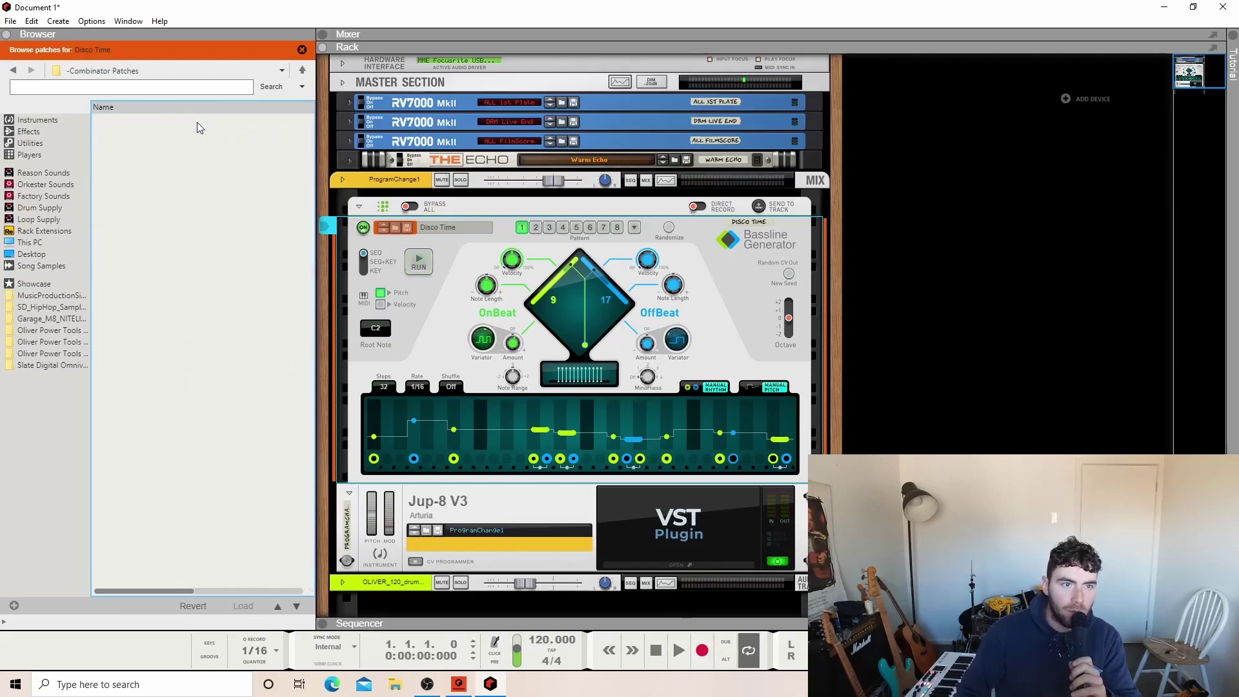
pyautogui.click(301, 51)
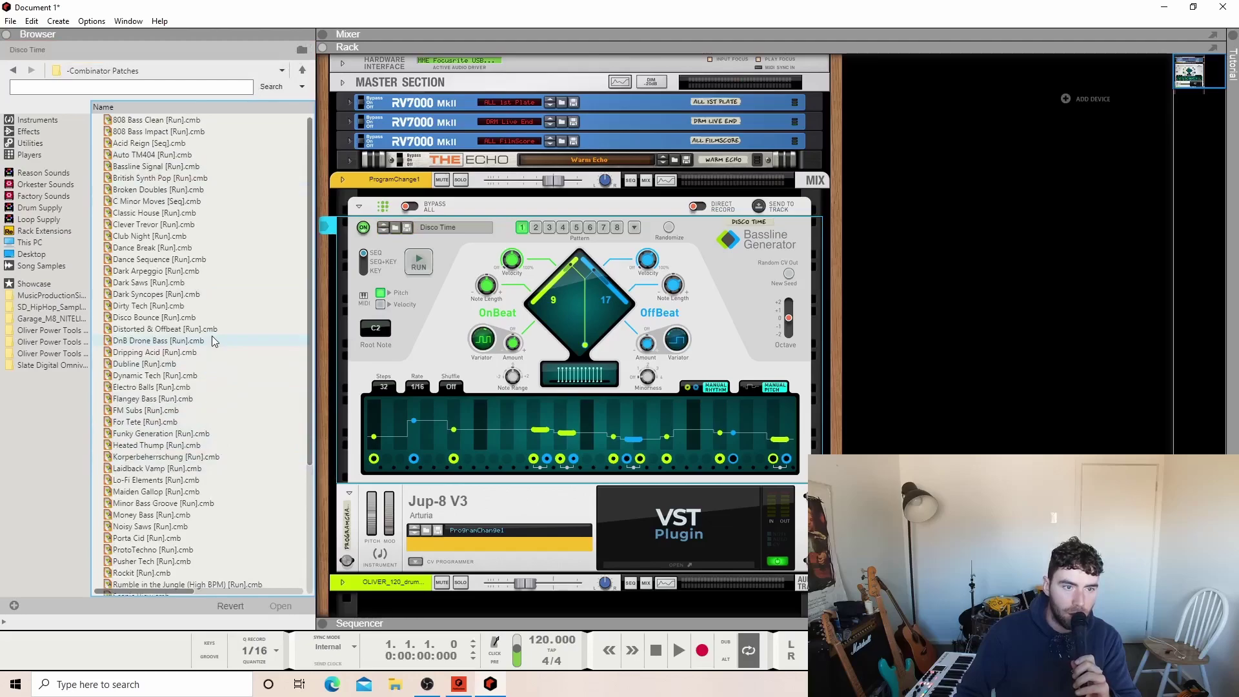
pyautogui.doubleClick(155, 317)
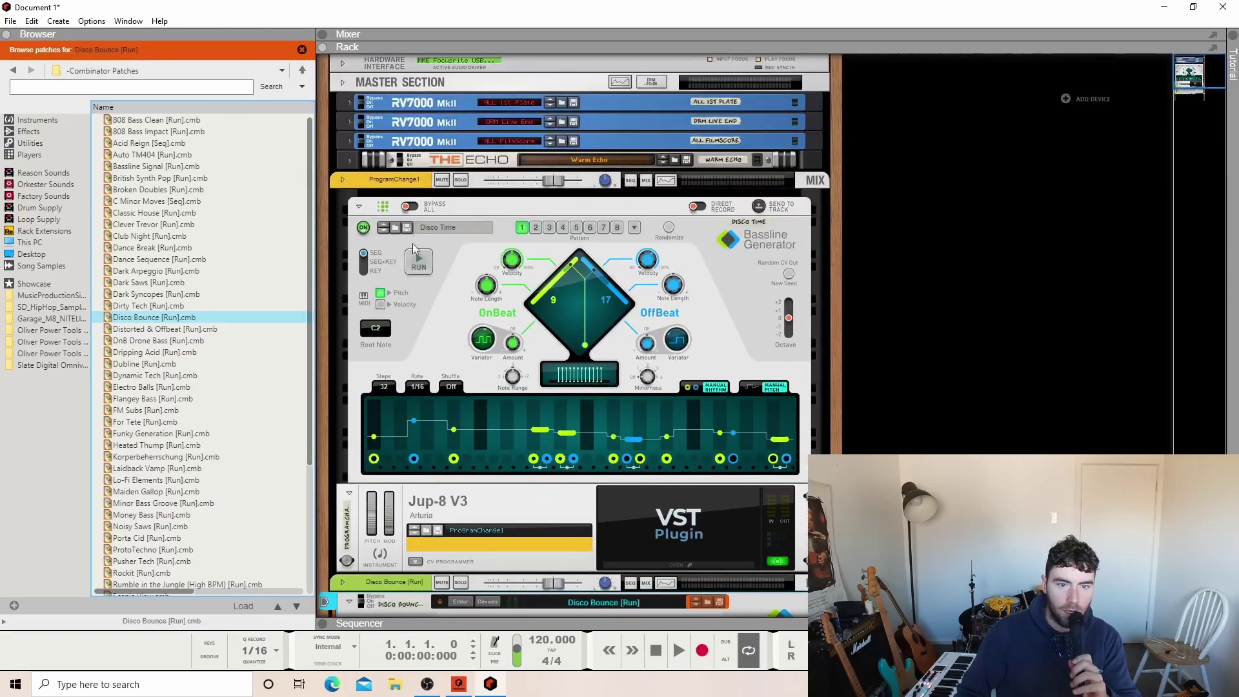
pyautogui.click(431, 188)
pyautogui.scroll(-5, 420, 291)
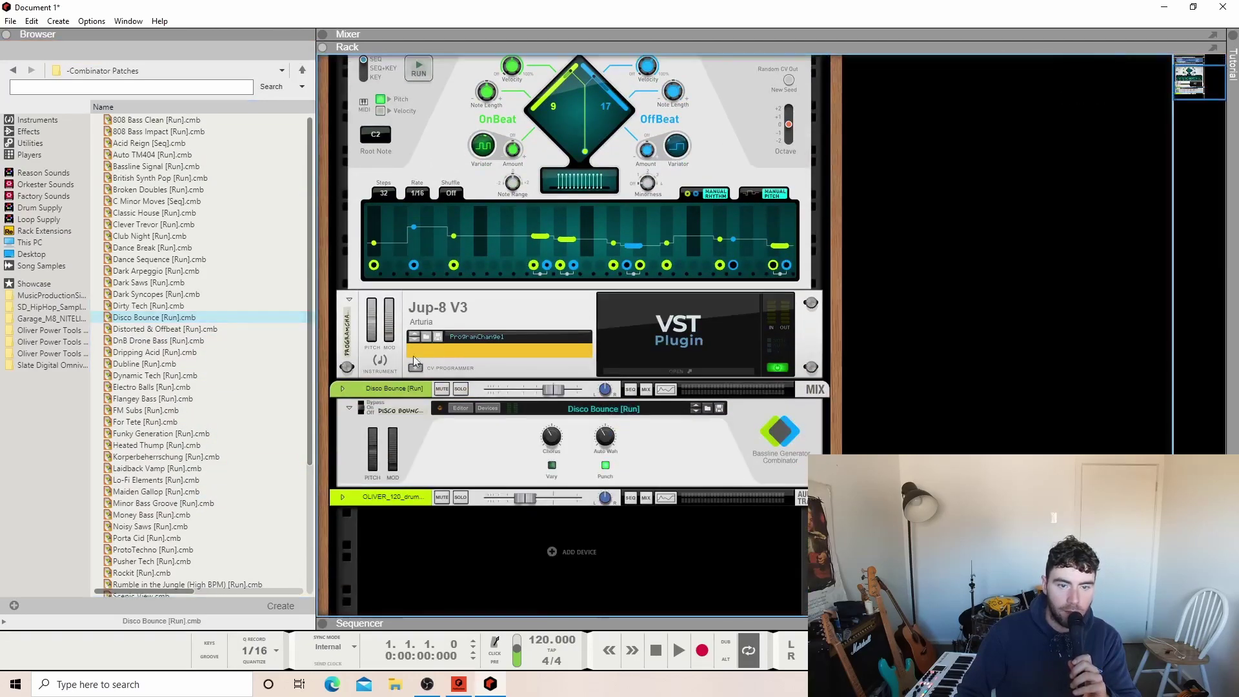
pyautogui.click(350, 409)
pyautogui.click(349, 461)
pyautogui.scroll(-2, 478, 483)
# Step: Play Disco Bounce, turn its level down, and reveal its internal devices
pyautogui.press('space')
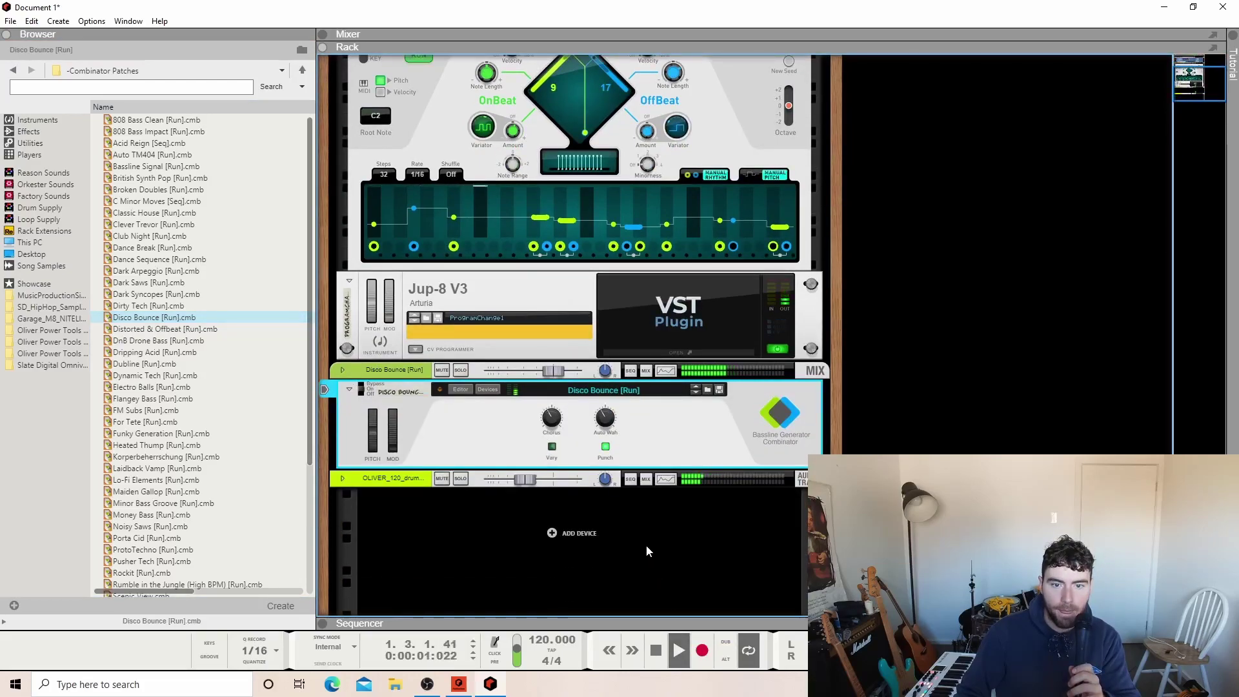
pyautogui.moveTo(550, 370); pyautogui.dragTo(543, 376)
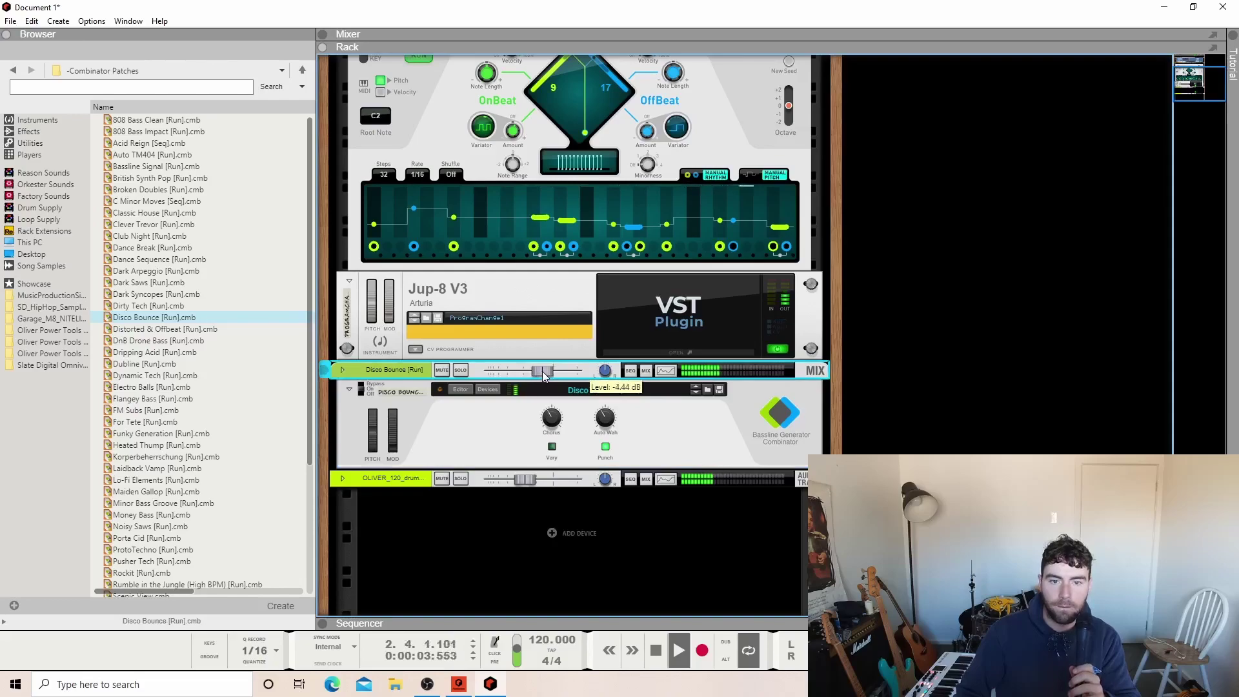
pyautogui.click(489, 389)
pyautogui.scroll(-5, 537, 395)
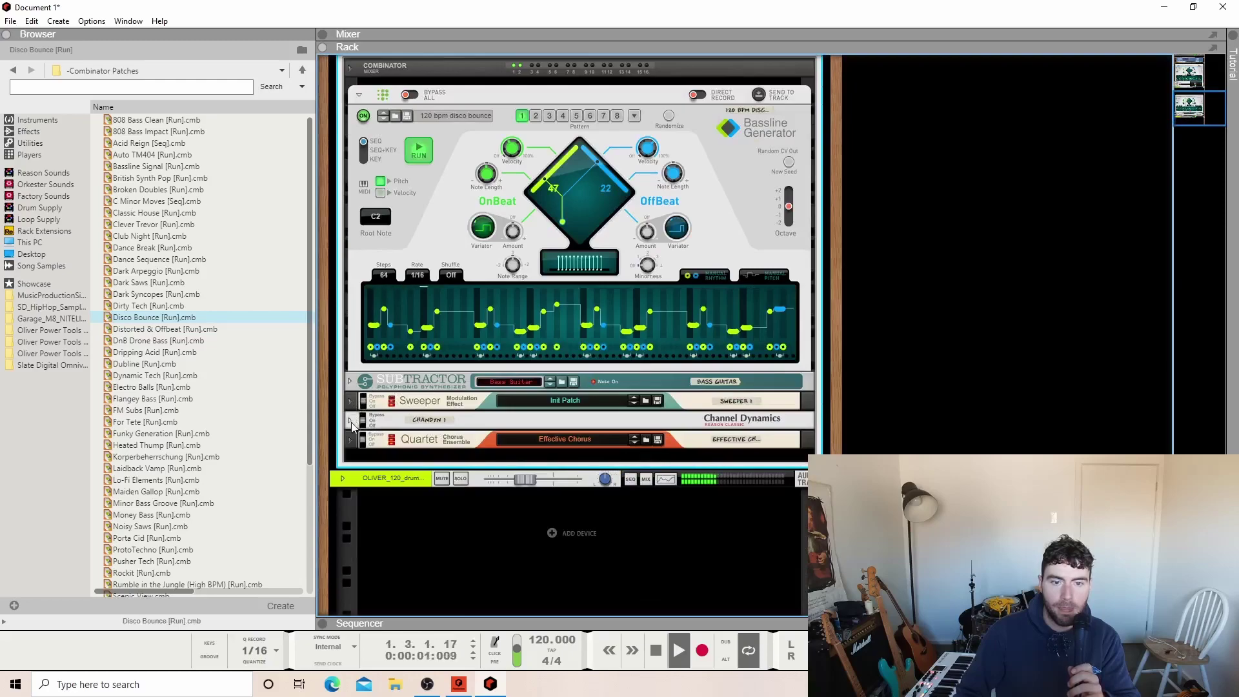
# Step: Expand and collapse the Channel Dynamics device, then replay the Disco Bounce pattern
pyautogui.click(351, 425)
pyautogui.click(350, 422)
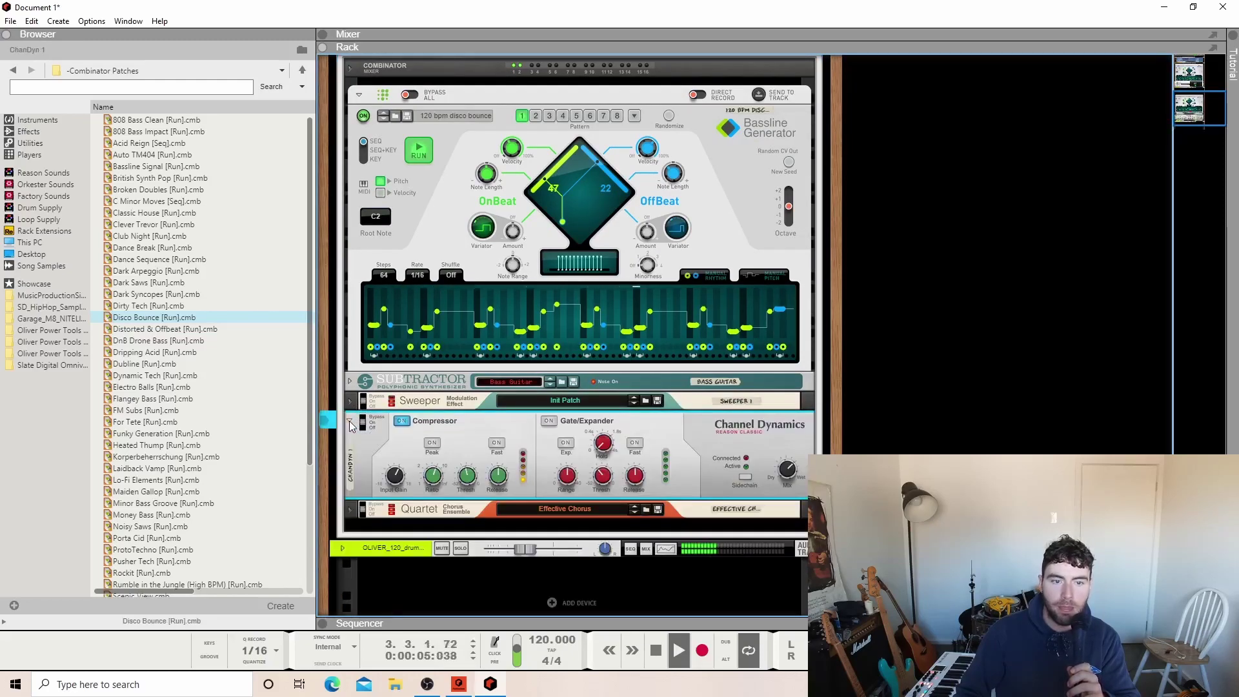
pyautogui.click(350, 422)
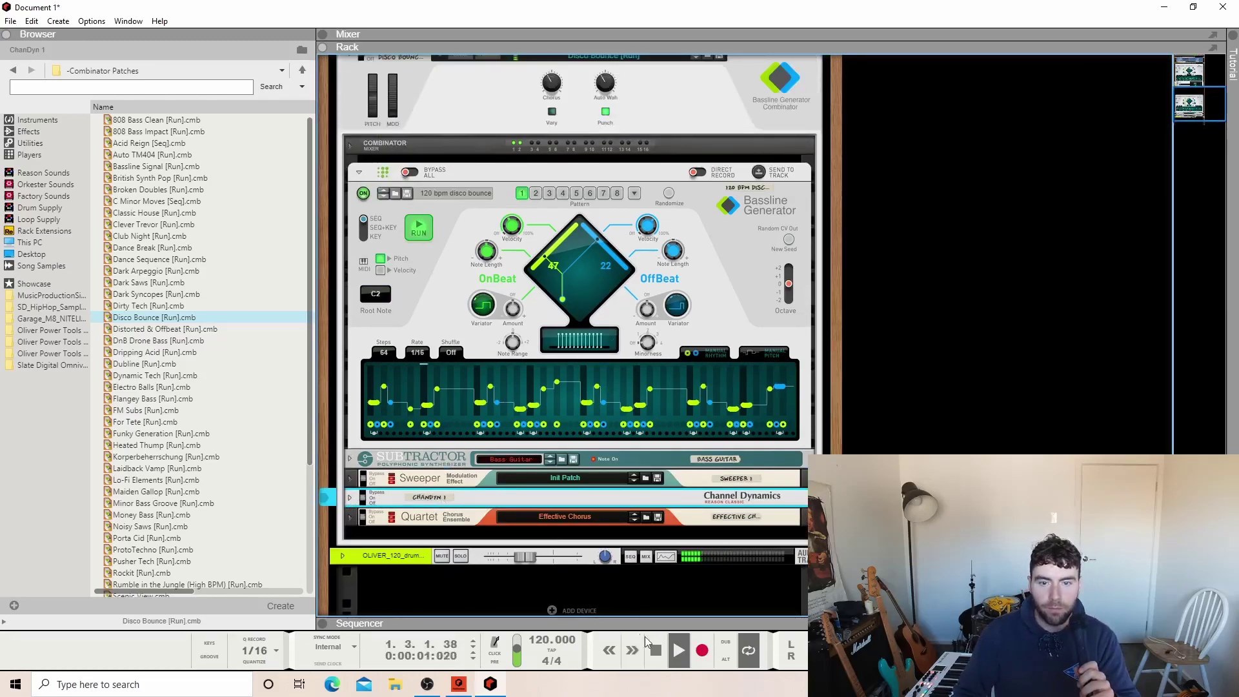
pyautogui.click(653, 648)
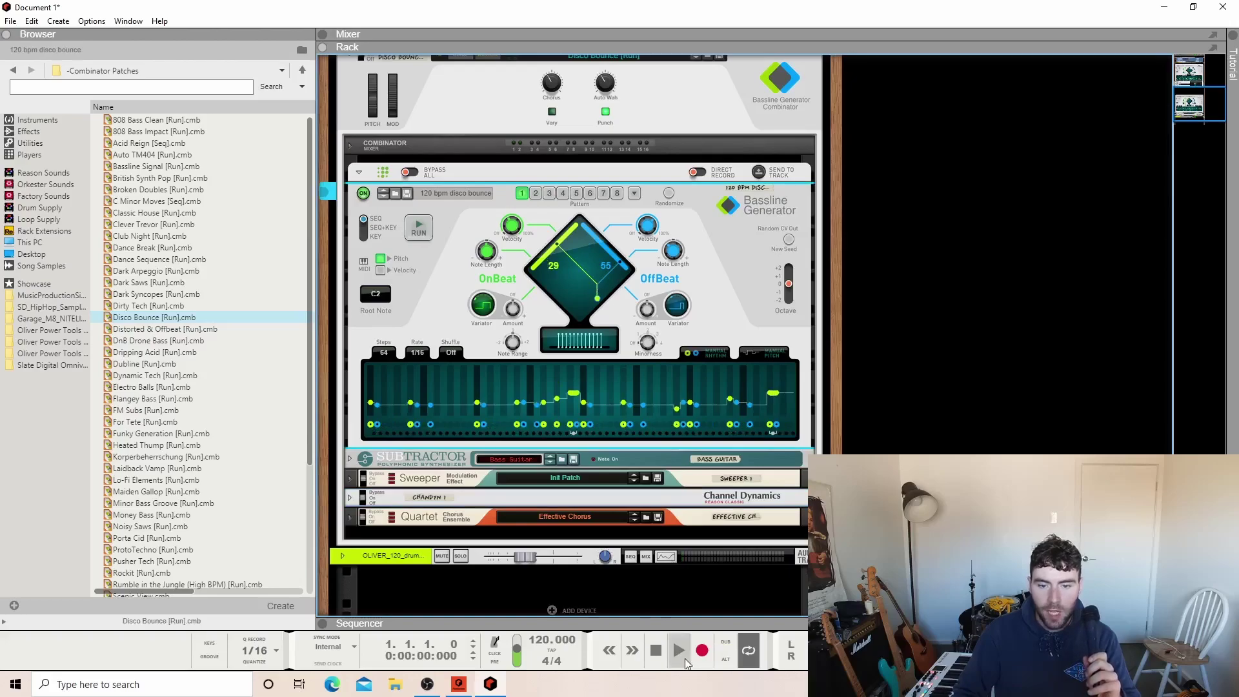
pyautogui.click(684, 658)
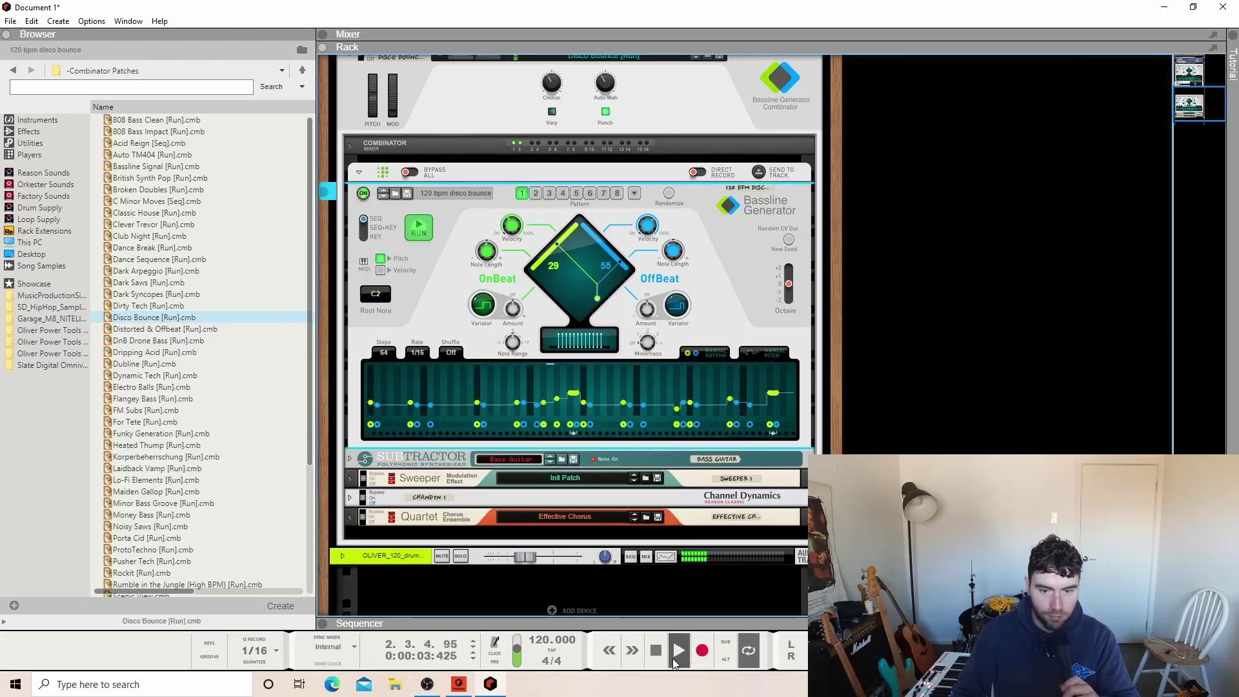
pyautogui.doubleClick(655, 650)
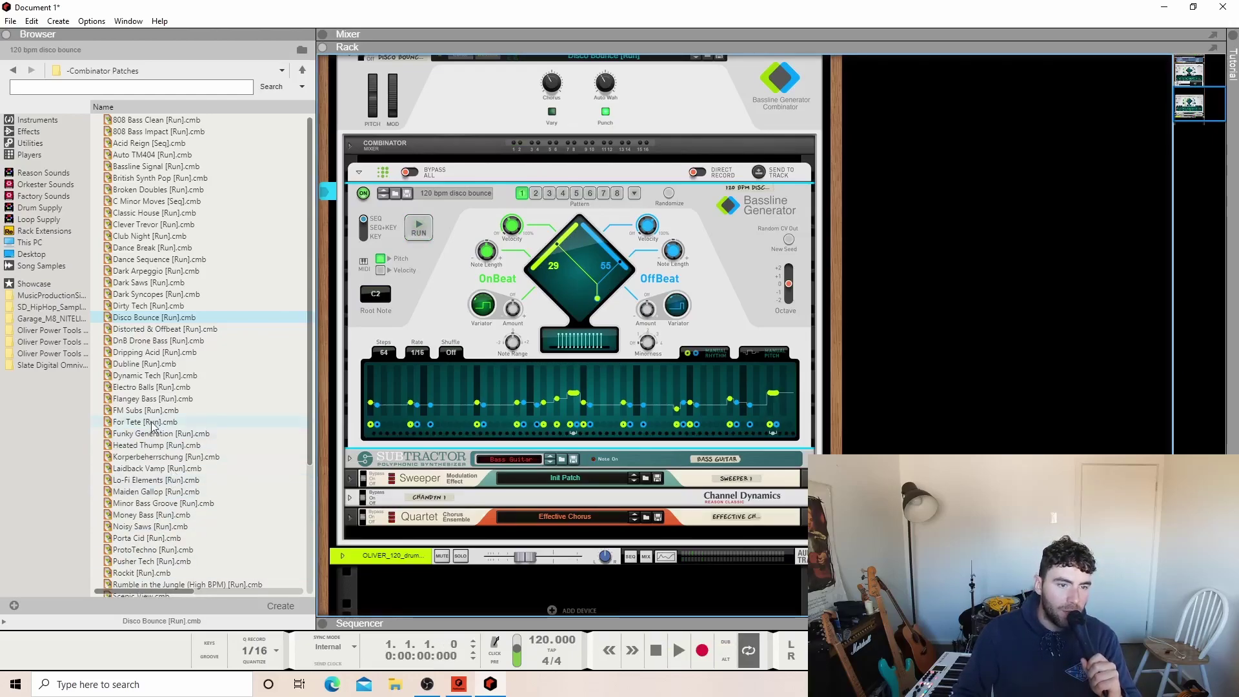
# Step: Audition FM Subs in the rack, then step down to Money Bass and play it
pyautogui.moveTo(154, 412)
pyautogui.mouseDown()
pyautogui.moveTo(335, 400)
pyautogui.moveTo(484, 323)
pyautogui.moveTo(517, 271)
pyautogui.moveTo(535, 61)
pyautogui.moveTo(512, 102)
pyautogui.mouseUp()
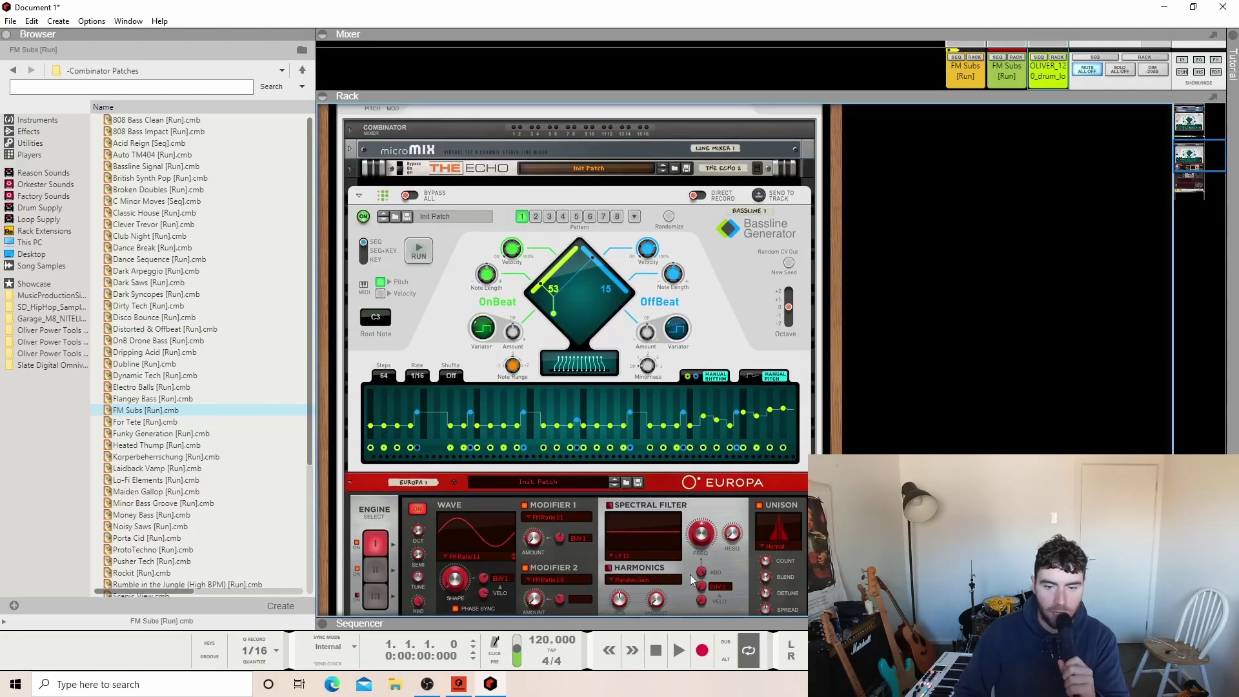
pyautogui.press('space')
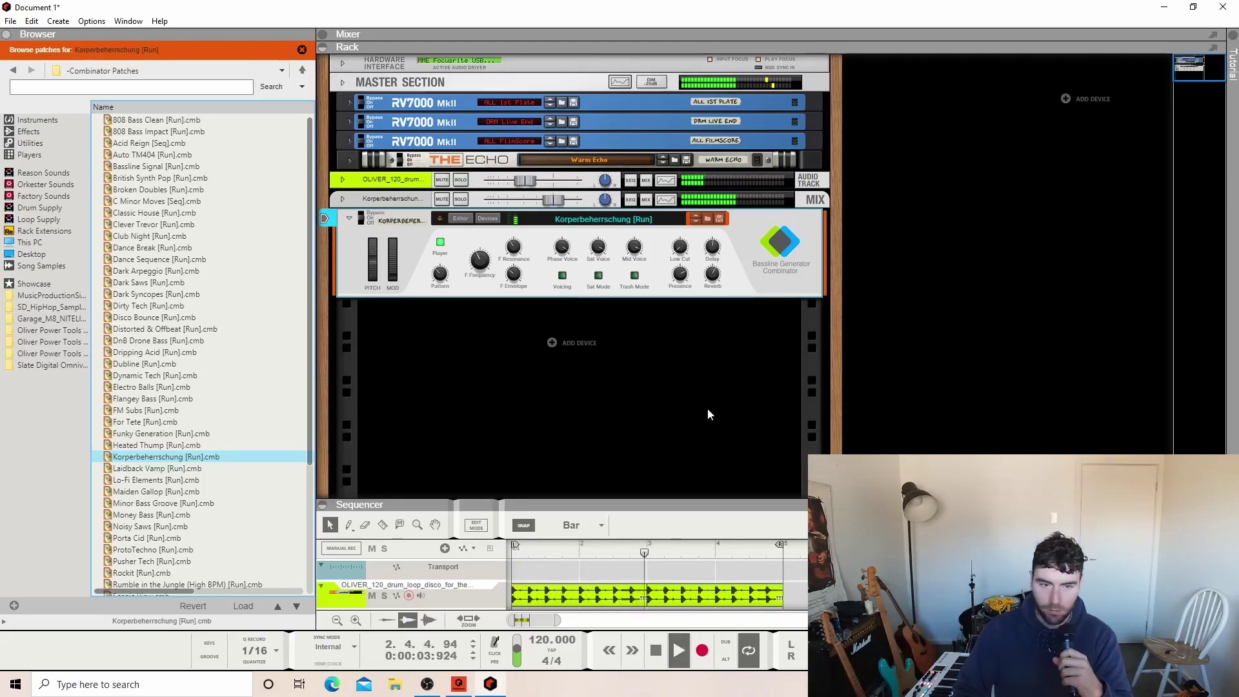
pyautogui.press('space')
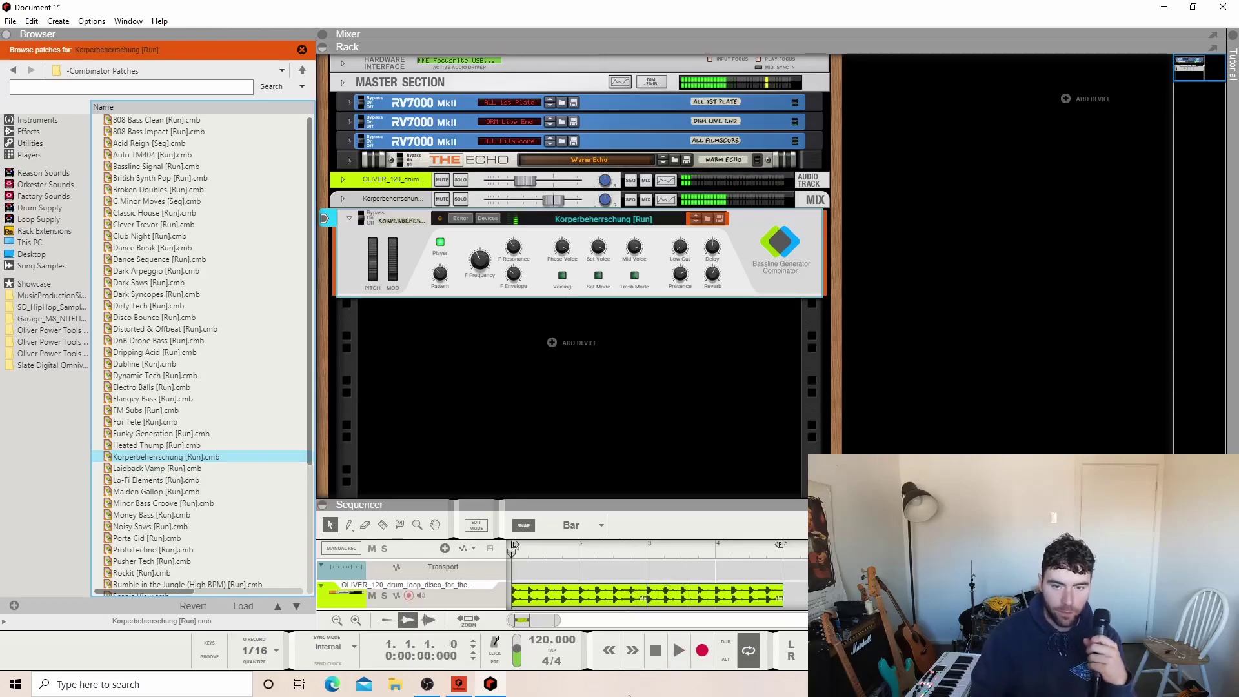
pyautogui.press('Down')
pyautogui.press('Down')
pyautogui.press('Down')
pyautogui.press('Down')
pyautogui.press('Down')
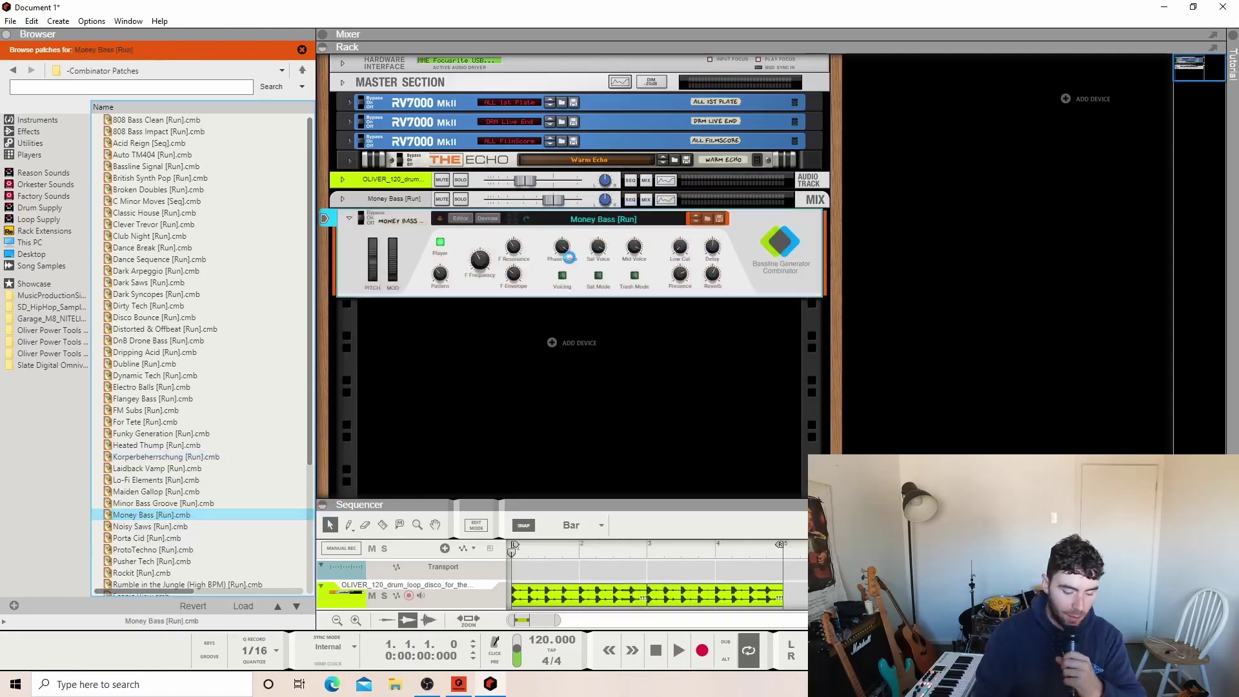
pyautogui.press('space')
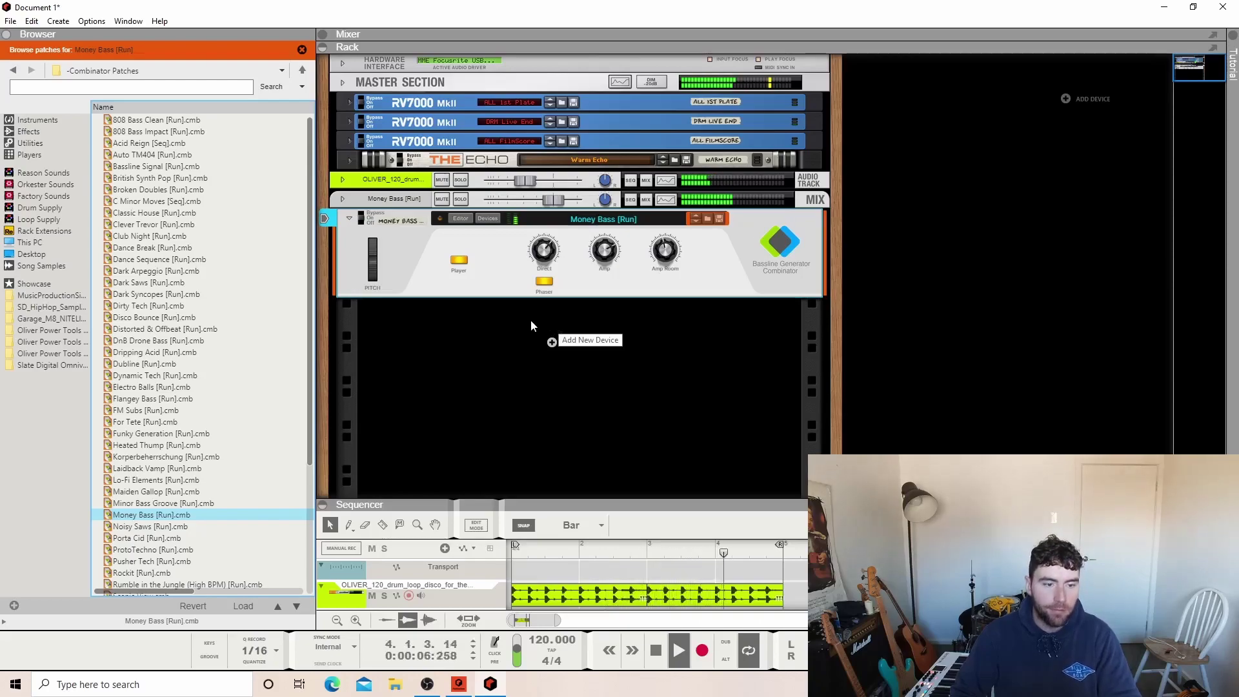
pyautogui.press('space')
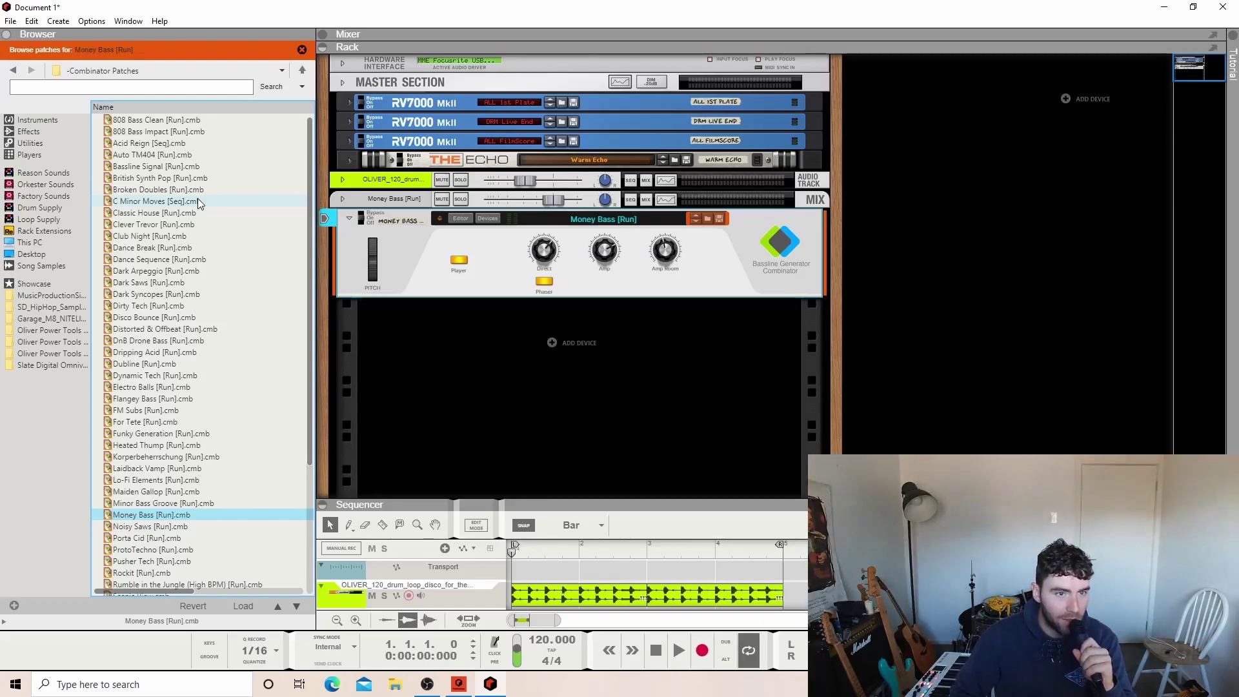
# Step: Load 808 Bass Impact with the next-patch arrow, audition it, and resize the rack/sequencer split
pyautogui.click(695, 220)
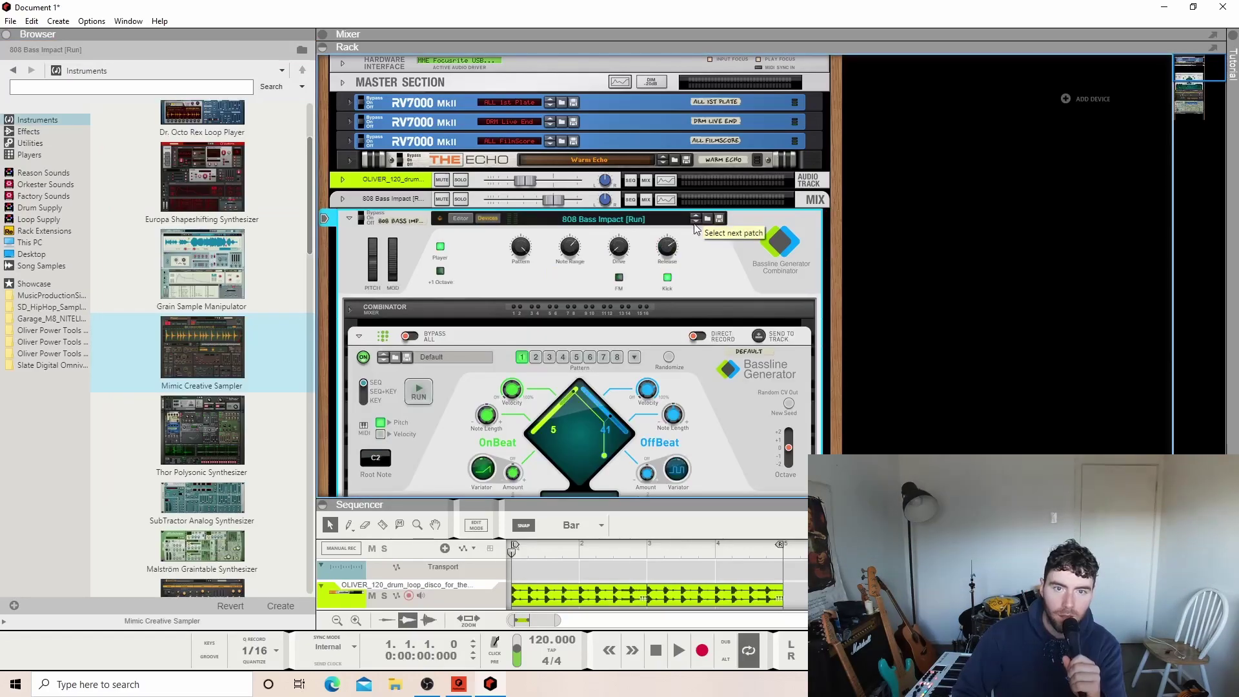
pyautogui.press('space')
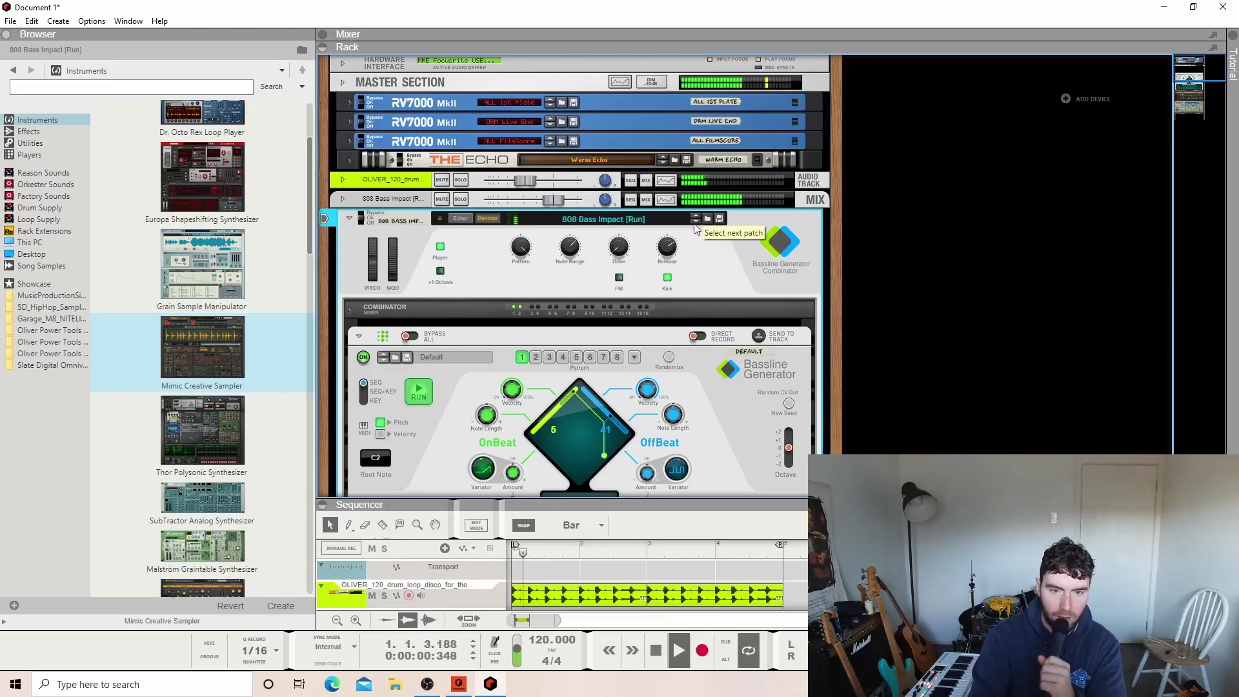
pyautogui.click(656, 650)
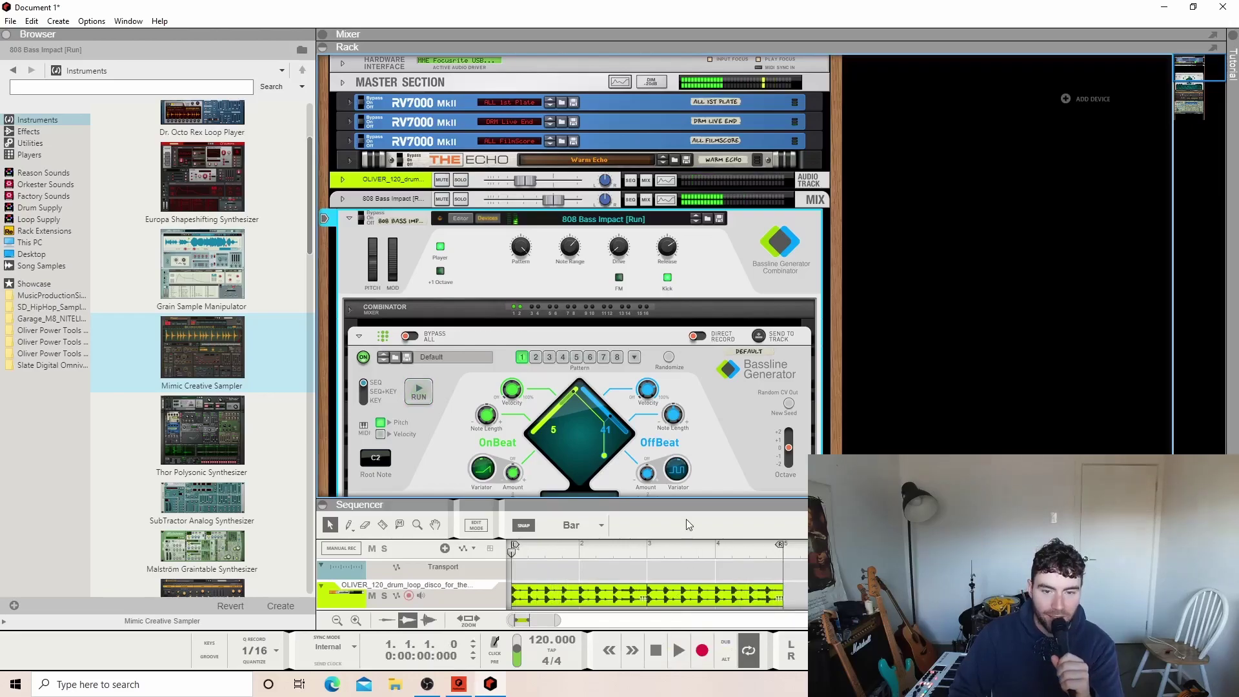
pyautogui.moveTo(691, 508); pyautogui.dragTo(717, 405)
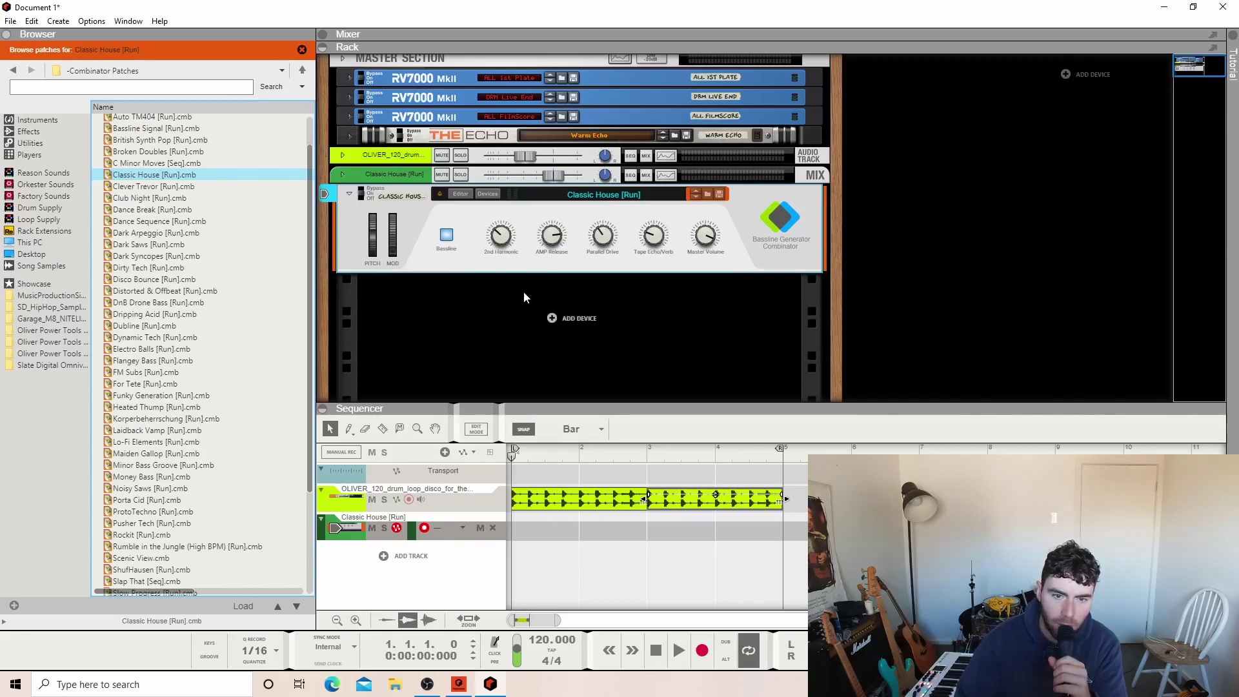
# Step: Show Classic House's devices and run its Bassline Generator in Seq + Key mode
pyautogui.click(489, 195)
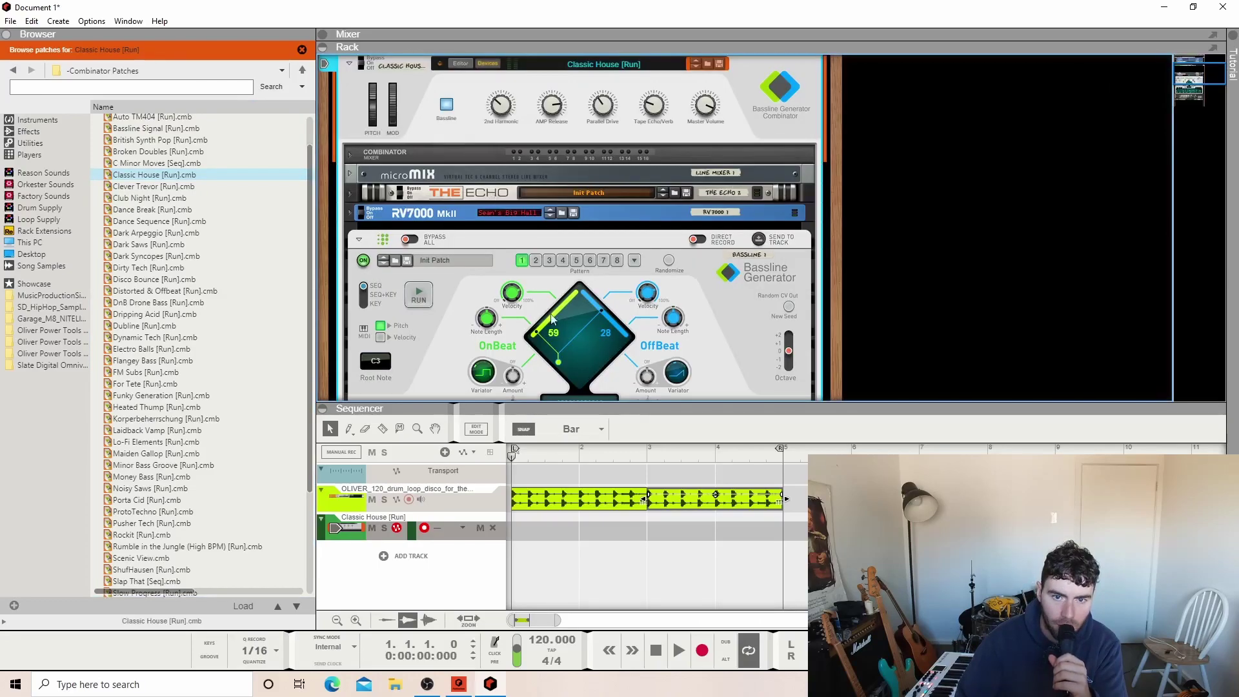
pyautogui.moveTo(618, 408); pyautogui.dragTo(613, 597)
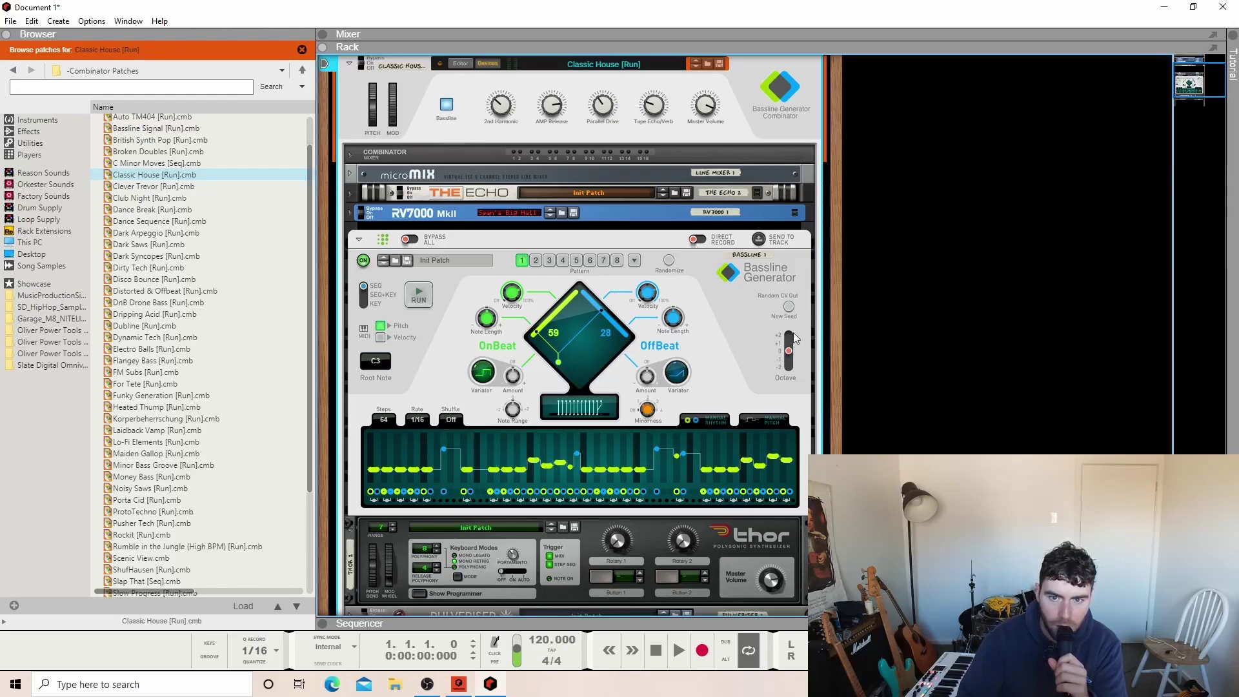
pyautogui.click(366, 294)
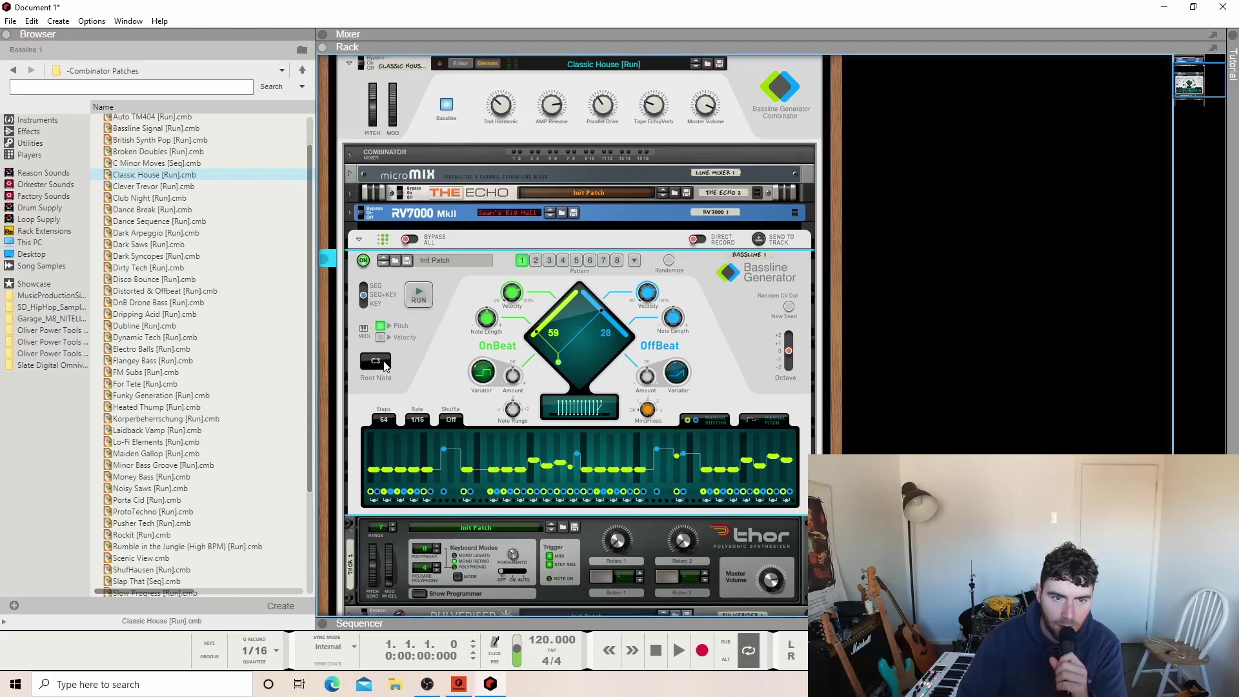
pyautogui.click(420, 298)
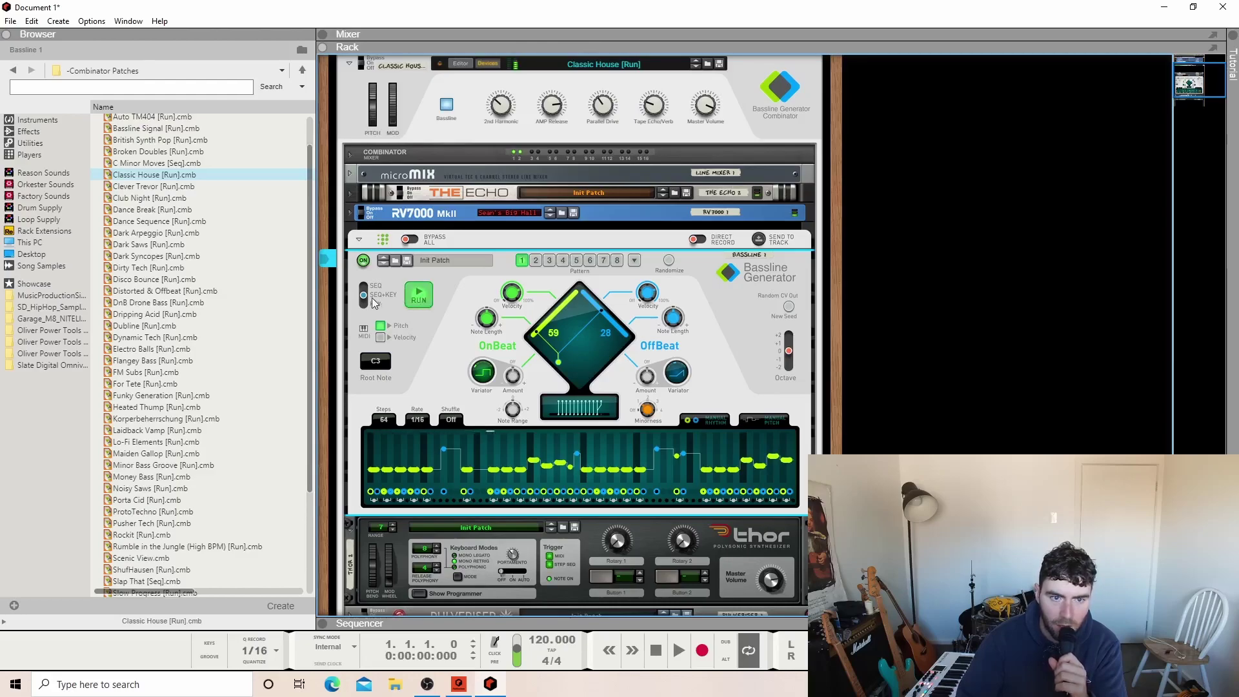
# Step: Expand the sequencer and add the Slap That patch to the rack
pyautogui.moveTo(594, 623)
pyautogui.mouseDown()
pyautogui.moveTo(594, 344)
pyautogui.moveTo(594, 623)
pyautogui.mouseUp()
pyautogui.scroll(-10, 676, 466)
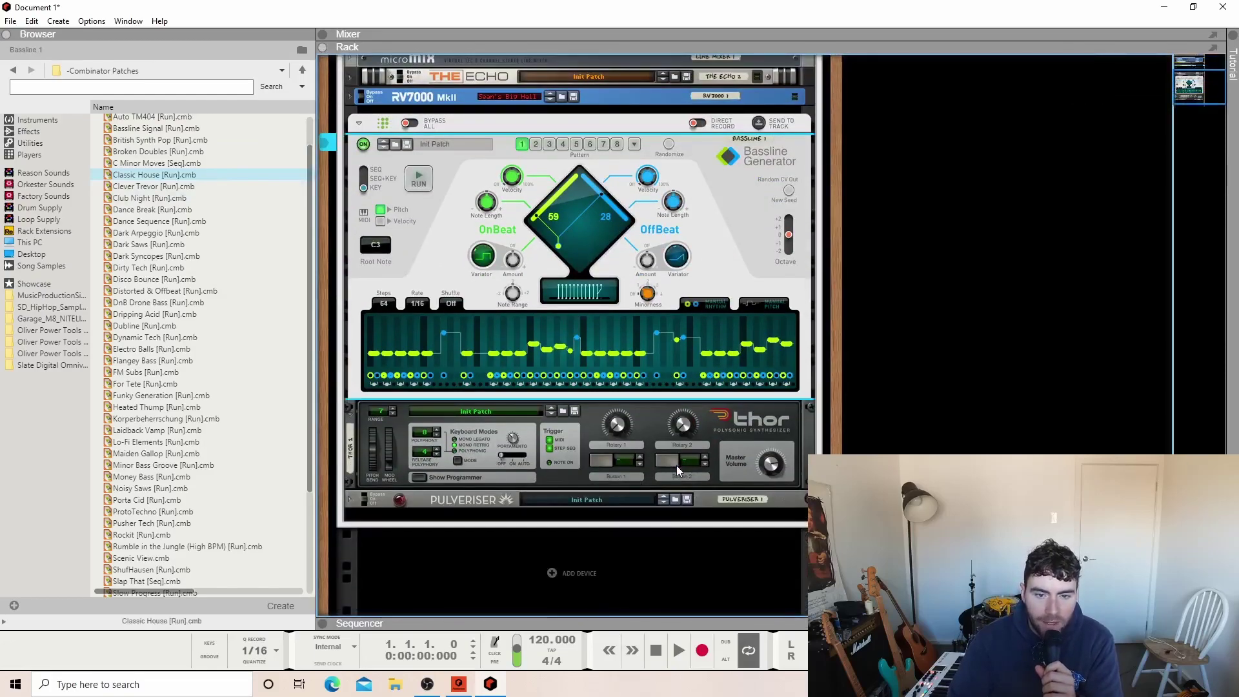
pyautogui.scroll(-4, 226, 521)
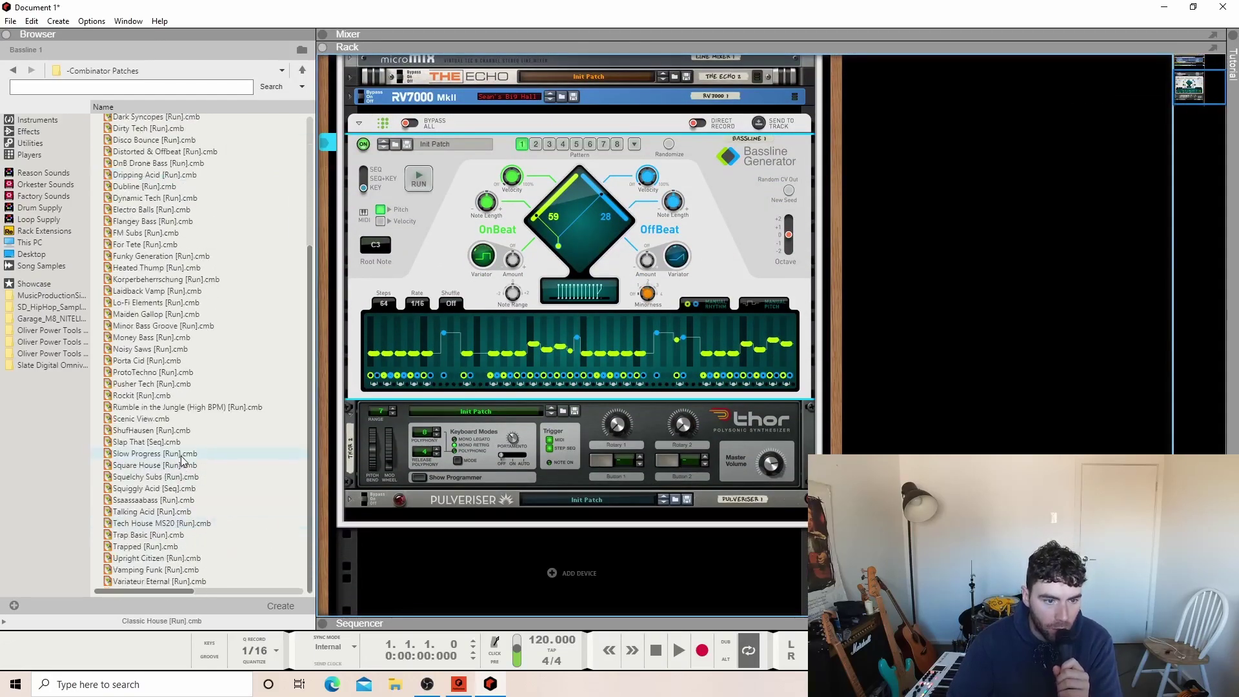
pyautogui.moveTo(161, 442); pyautogui.dragTo(559, 558)
# Step: Play Slap That with the sequencer filling the window
pyautogui.press('space')
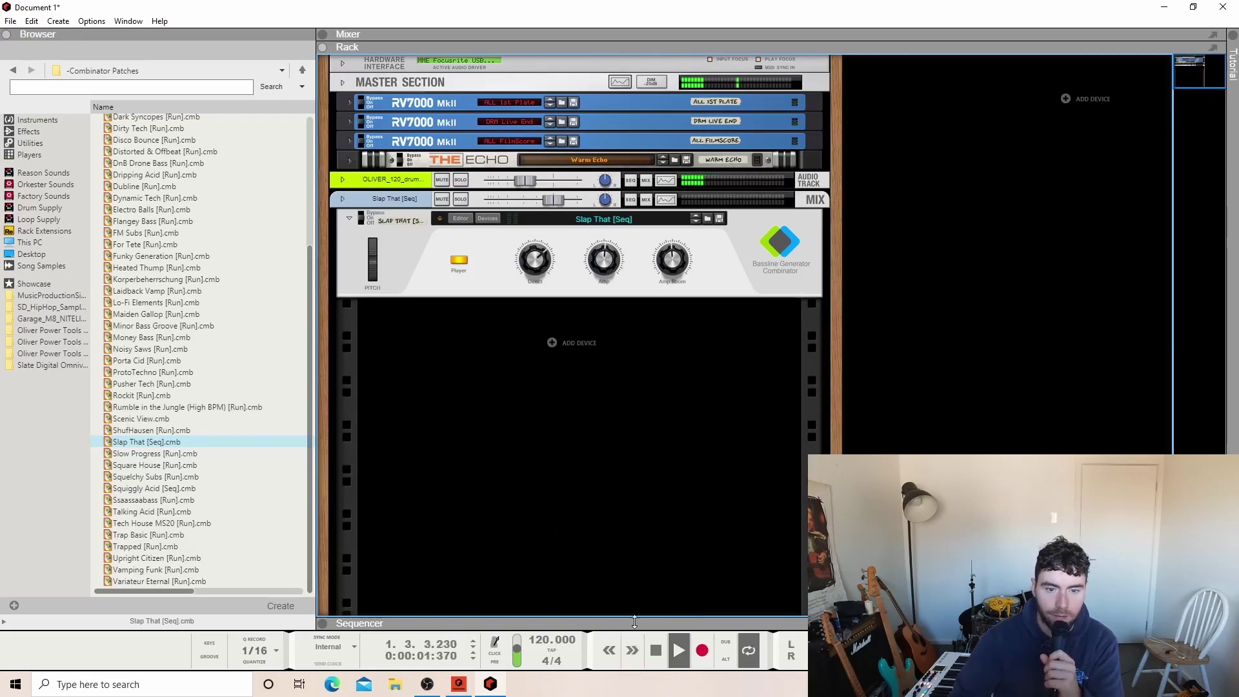
pyautogui.press('F6')
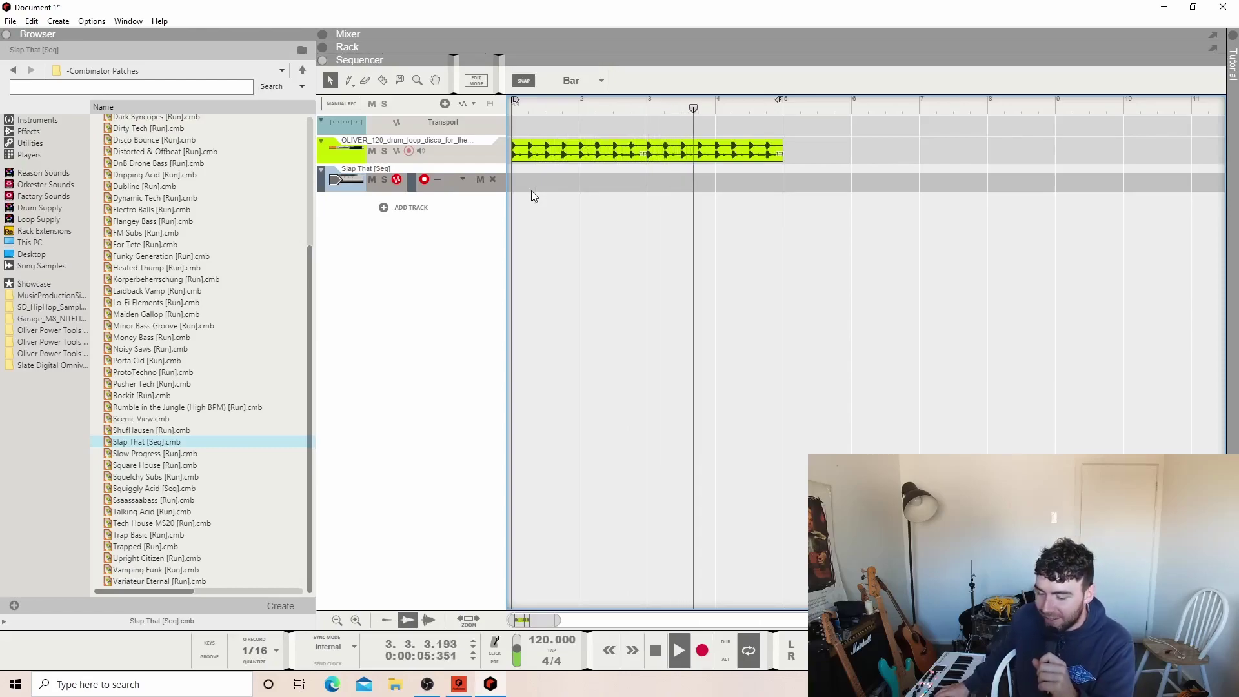
pyautogui.press('space')
# Step: Replace Slap That with Vamping Funk, play it, and restore the rack above the sequencer
pyautogui.moveTo(156, 569); pyautogui.dragTo(380, 182)
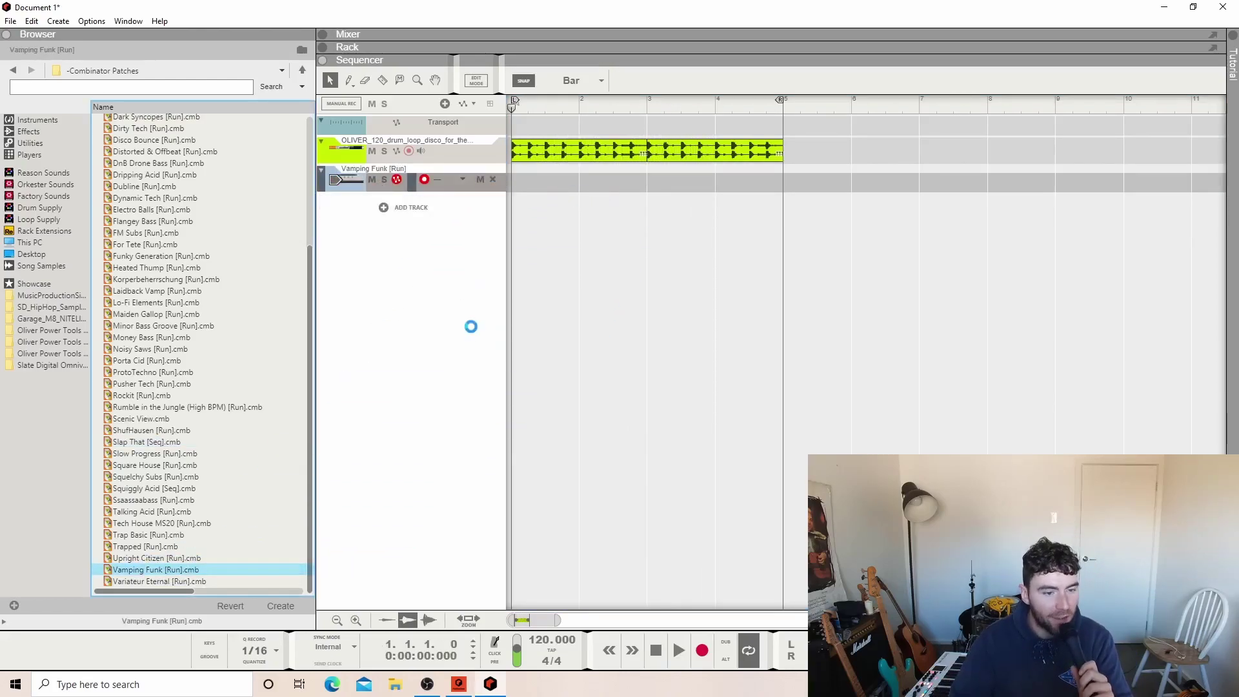
pyautogui.click(678, 650)
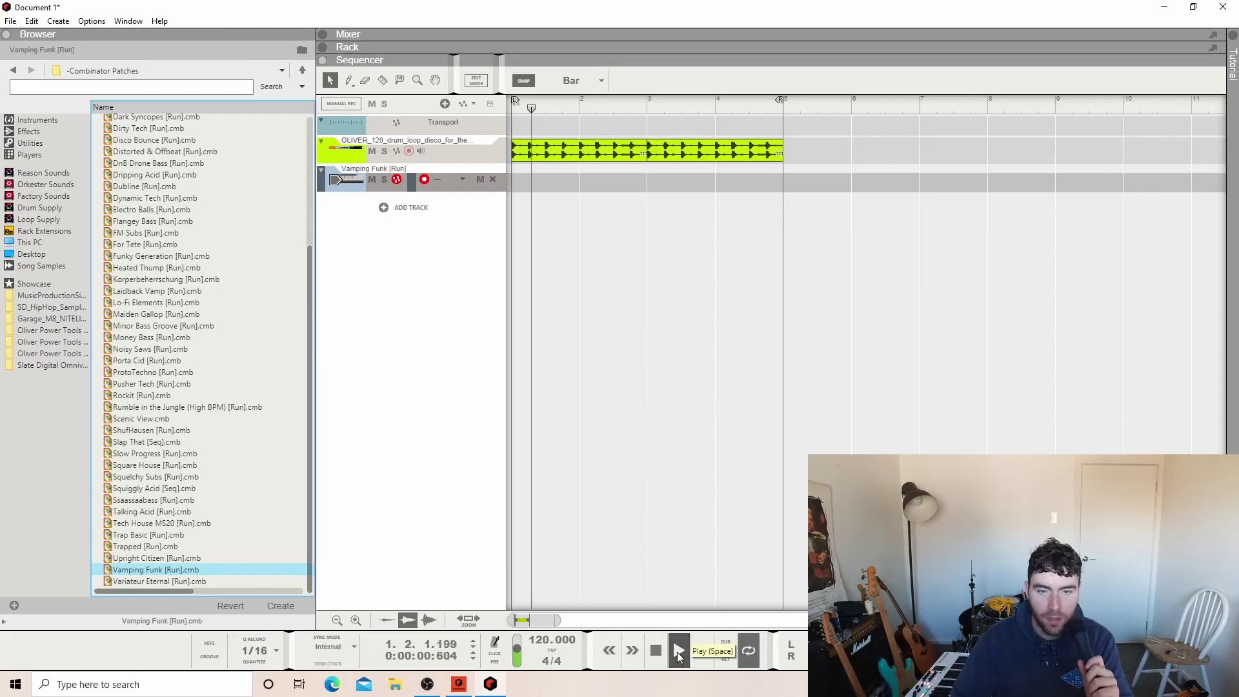
pyautogui.click(347, 47)
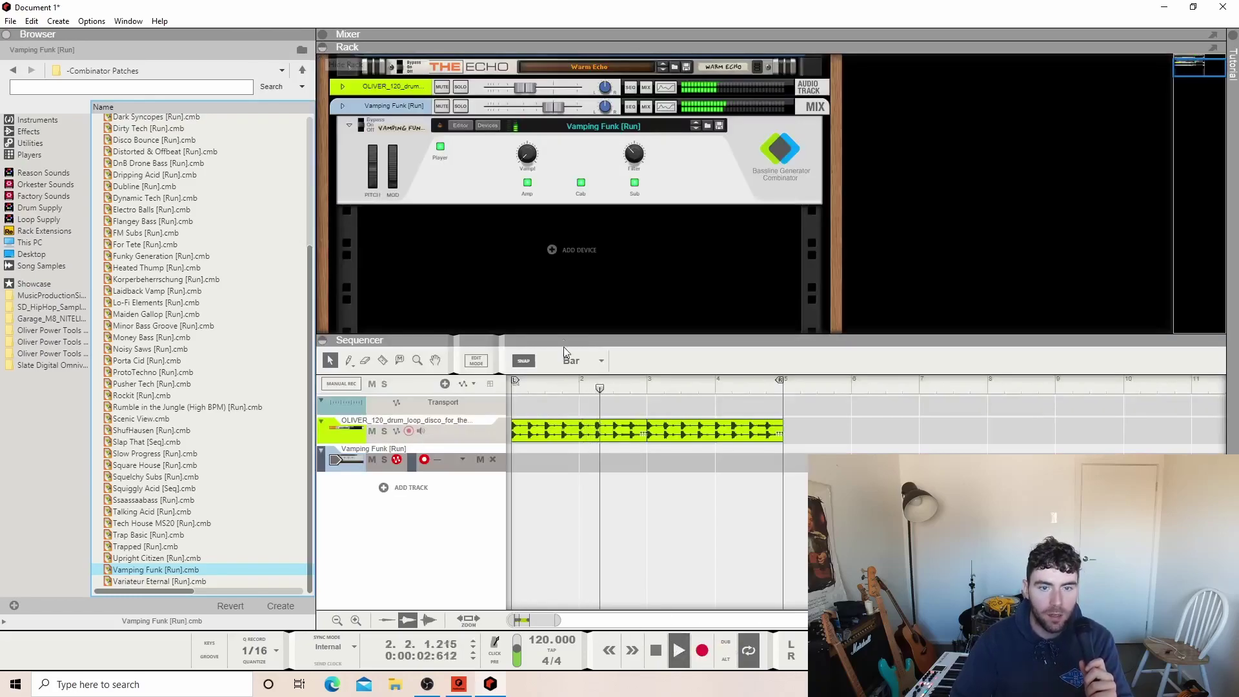
pyautogui.click(517, 343)
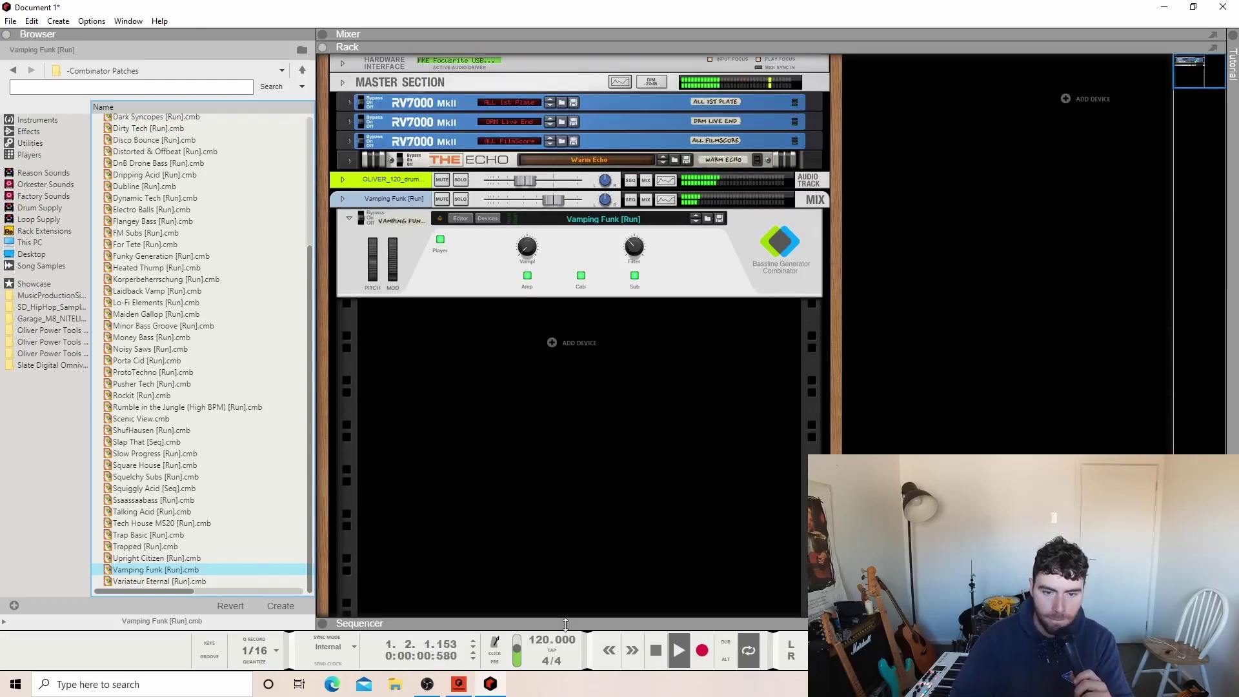
pyautogui.moveTo(567, 624); pyautogui.dragTo(567, 187)
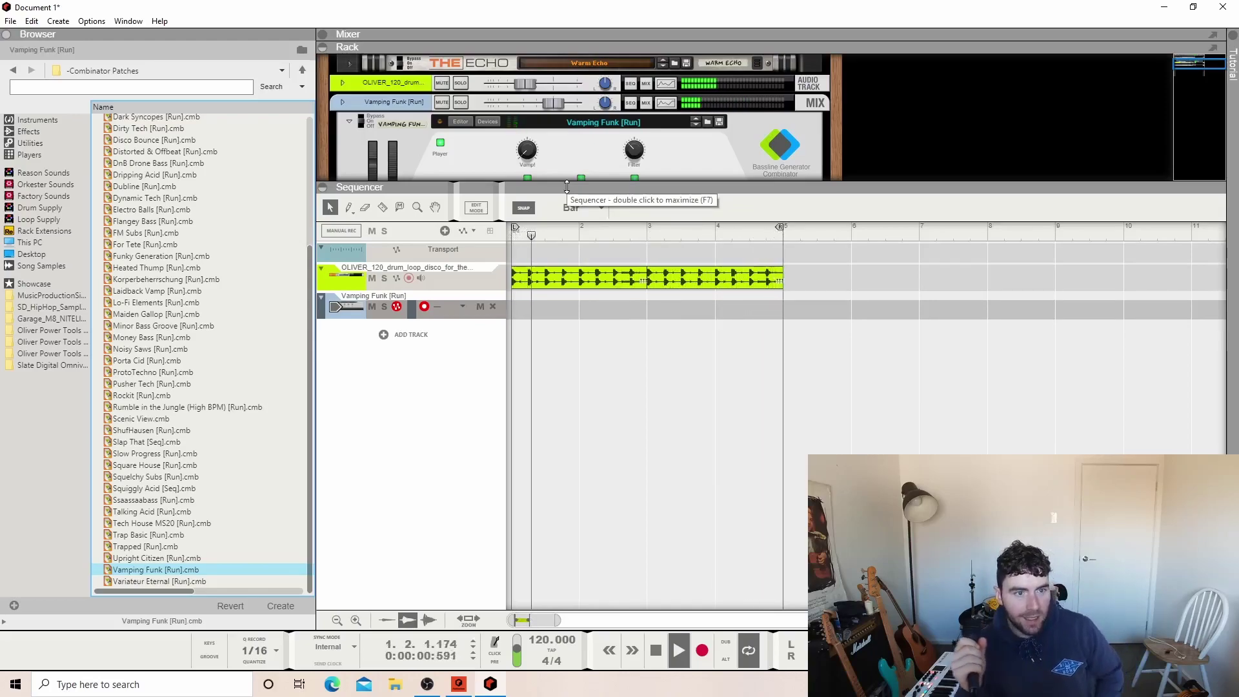
pyautogui.press('space')
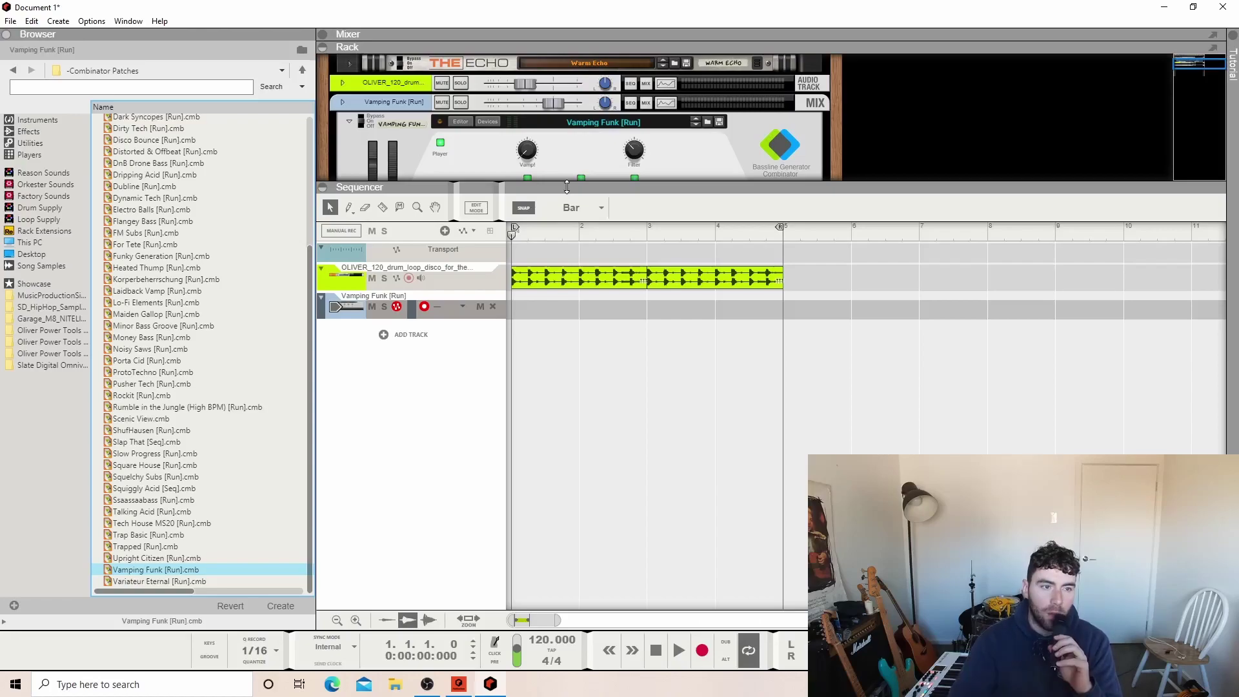
# Step: Show the Players category in the browser to list devices such as Bassline Generator
pyautogui.click(47, 157)
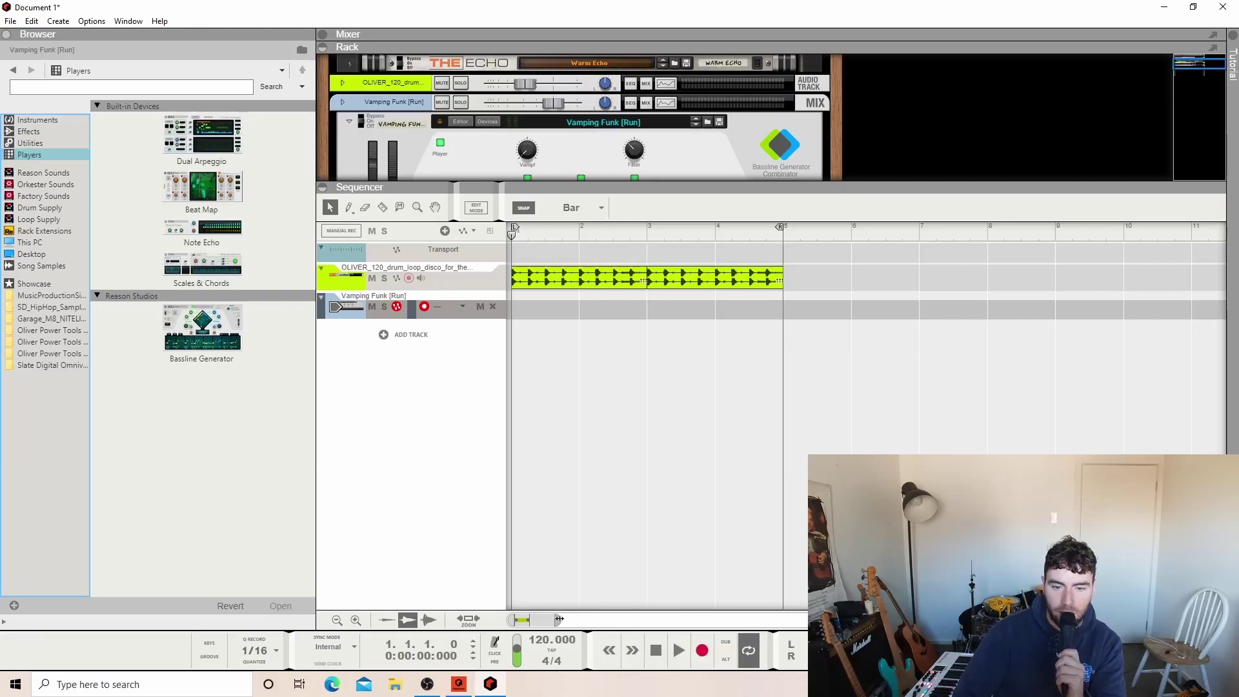
# Step: Zoom the sequencer timeline out until bars 1 through 30 are visible
pyautogui.moveTo(560, 620); pyautogui.dragTo(628, 617)
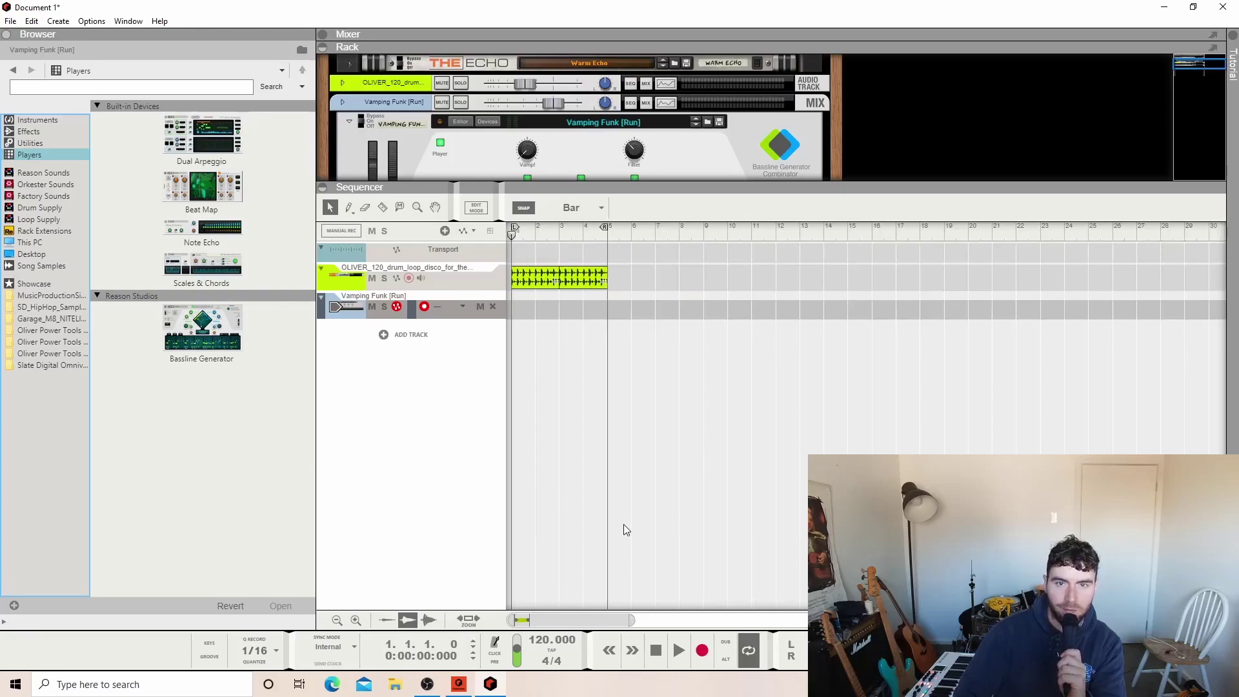